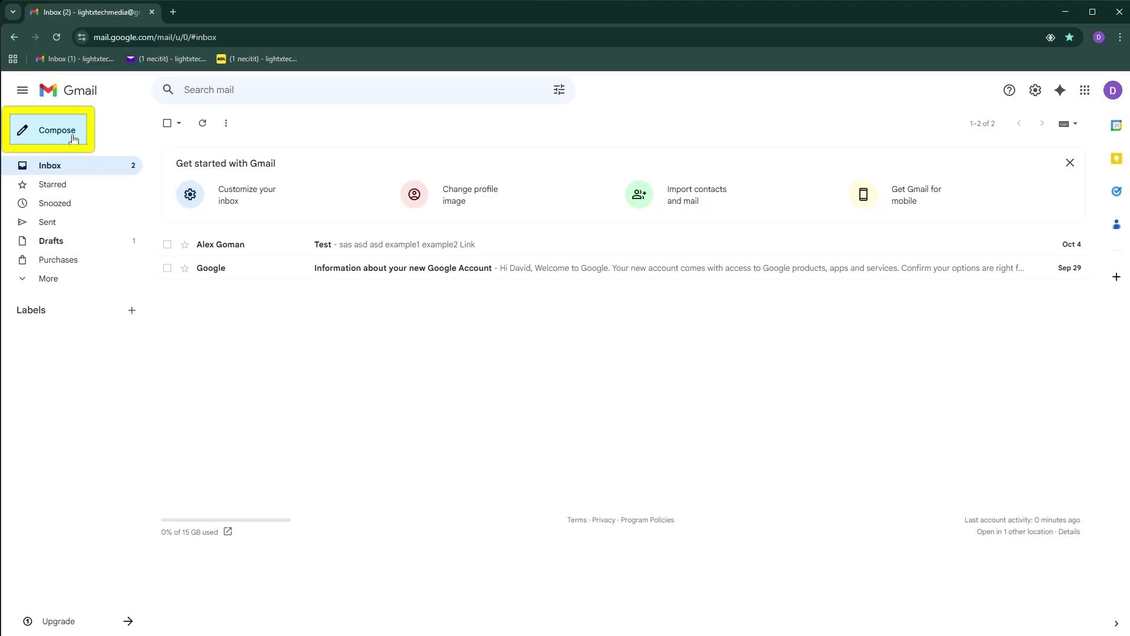
Step: Start a new message from the inbox with Compose
click(74, 139)
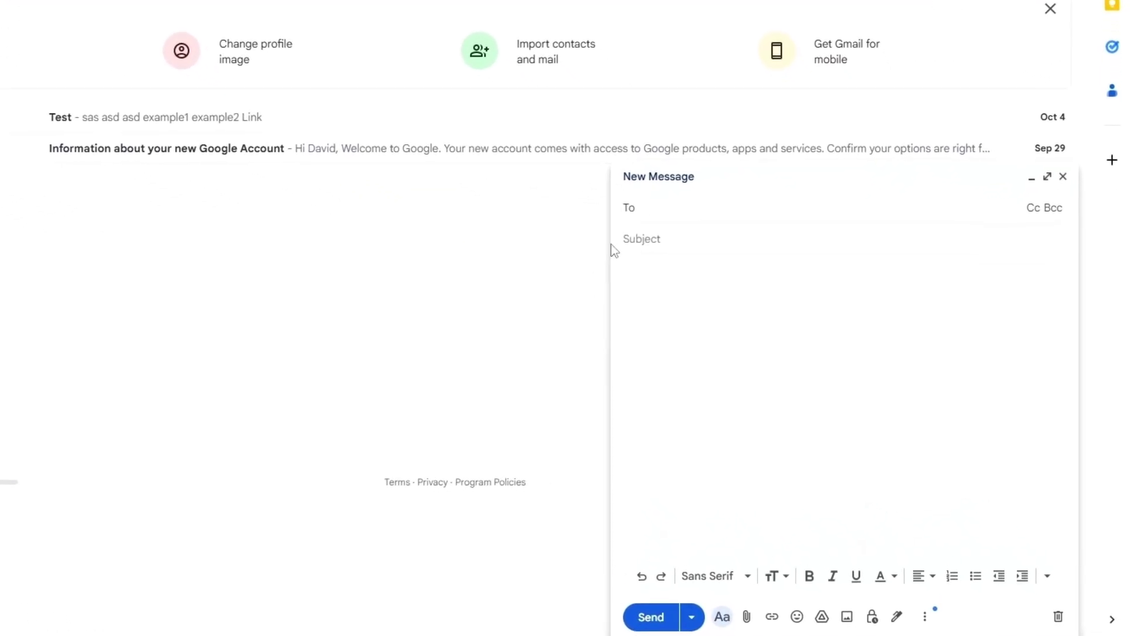
Step: Add the two recipient e-mail addresses in the To field
click(724, 271)
click(700, 212)
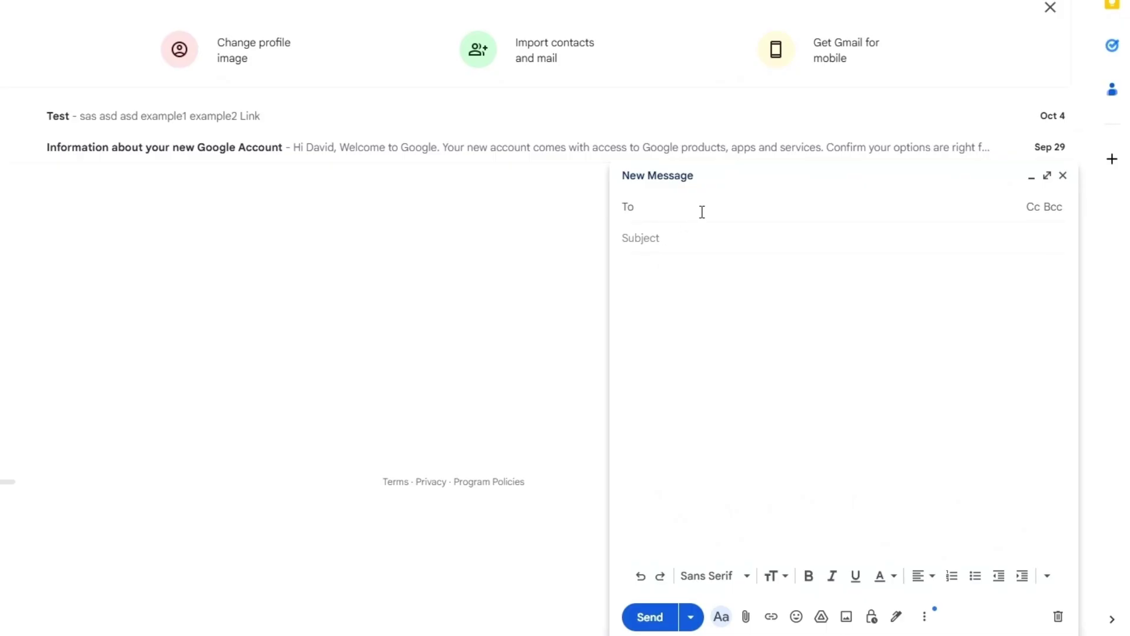
key(Return)
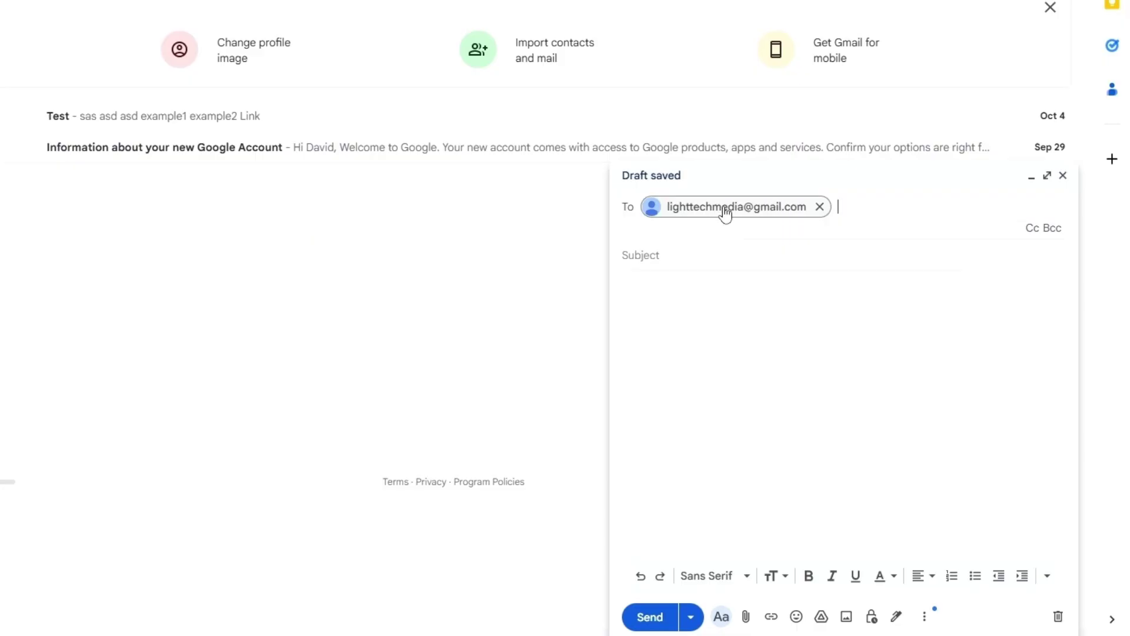
mouse_move(725, 214)
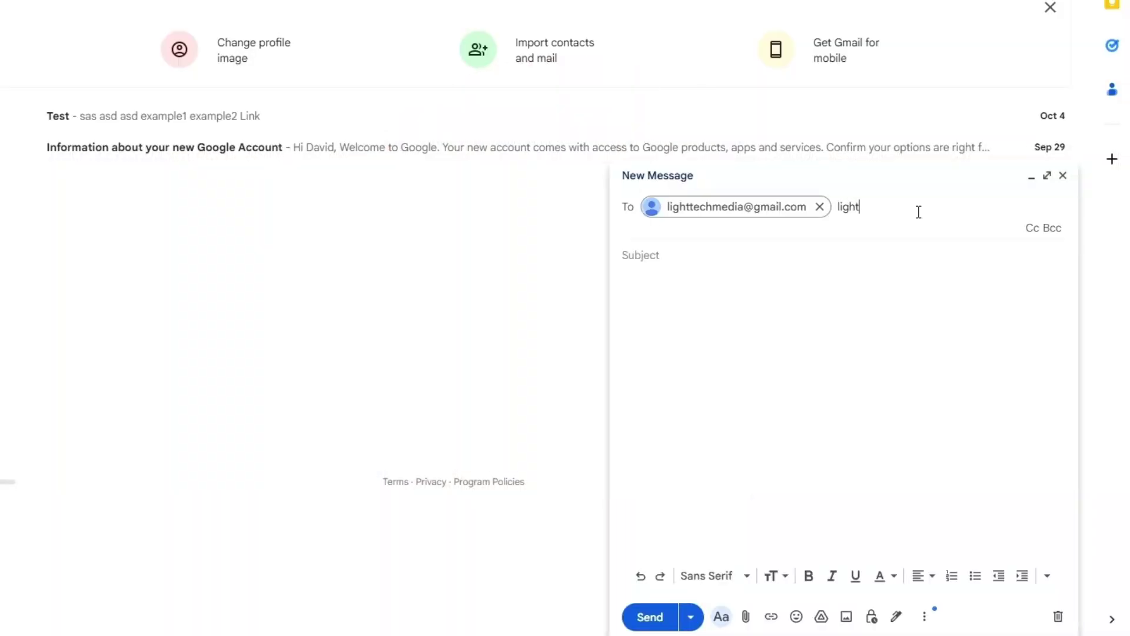
key(Return)
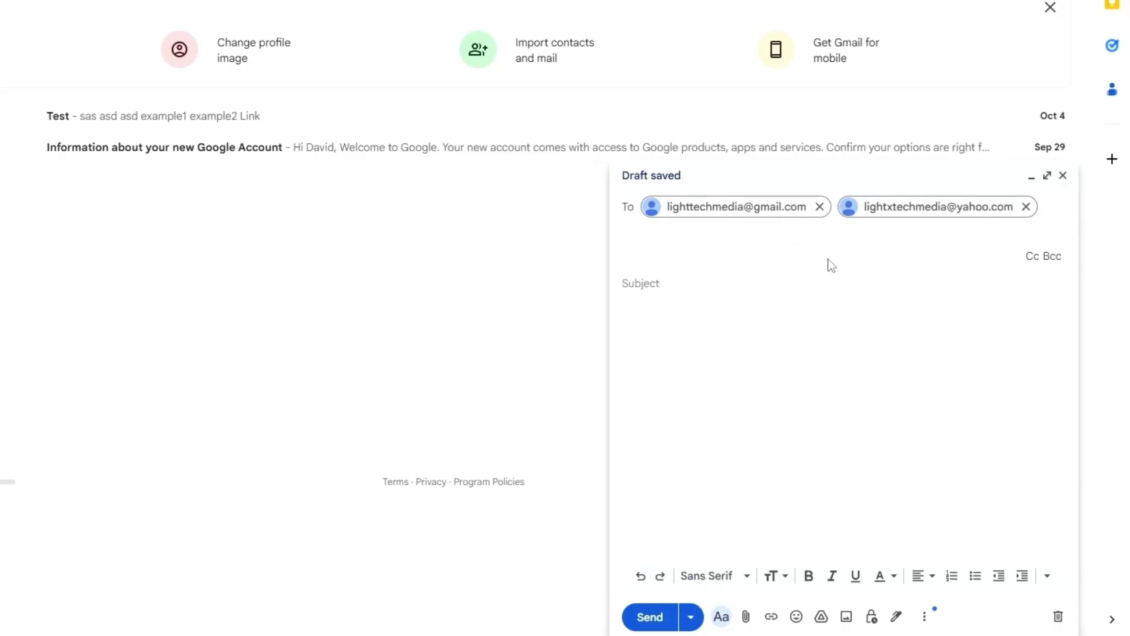
Step: Enter the subject 'email subject' and the body text 'email description', then select the body
click(663, 279)
text(e)
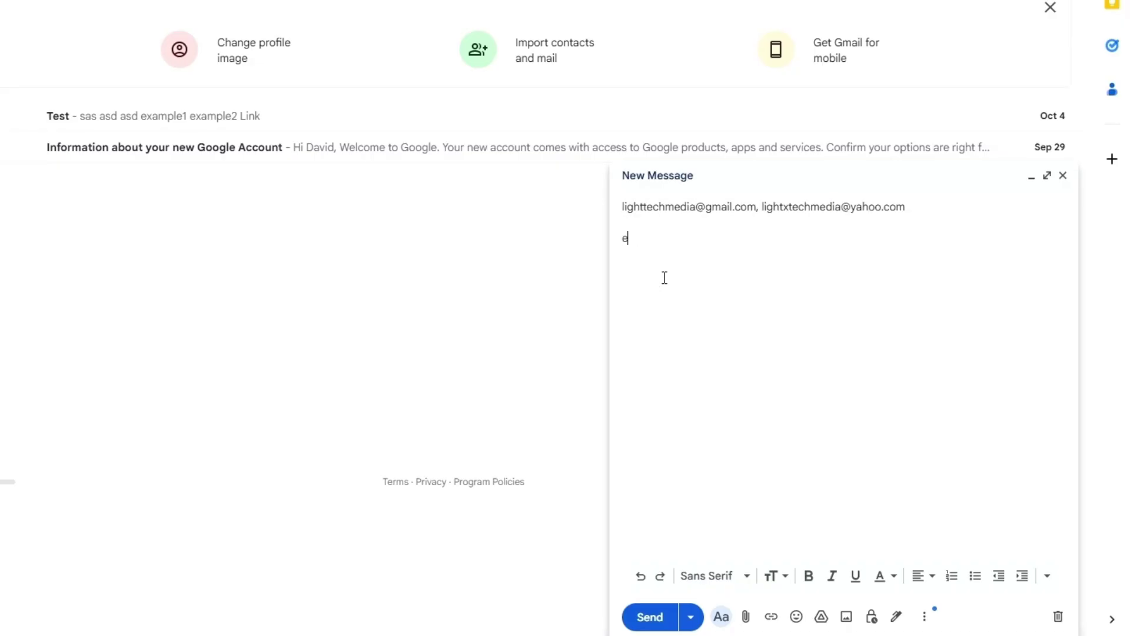
text(mail subject)
click(665, 288)
text(email ede)
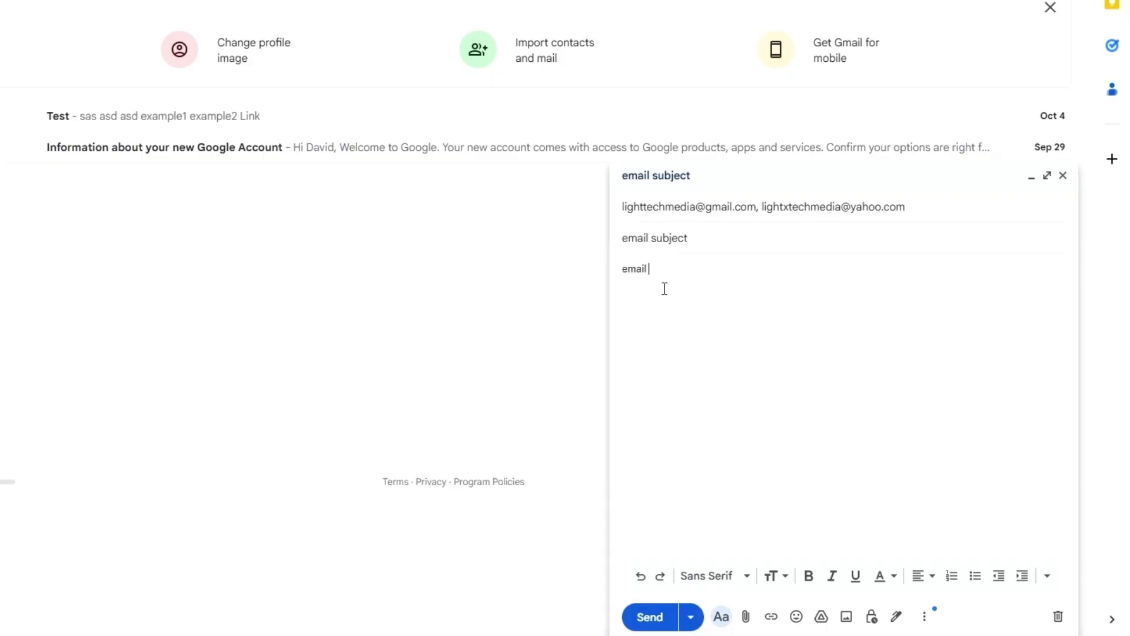
key(BackSpace)
key(BackSpace)
key(BackSpace)
text(description)
key(ctrl+a)
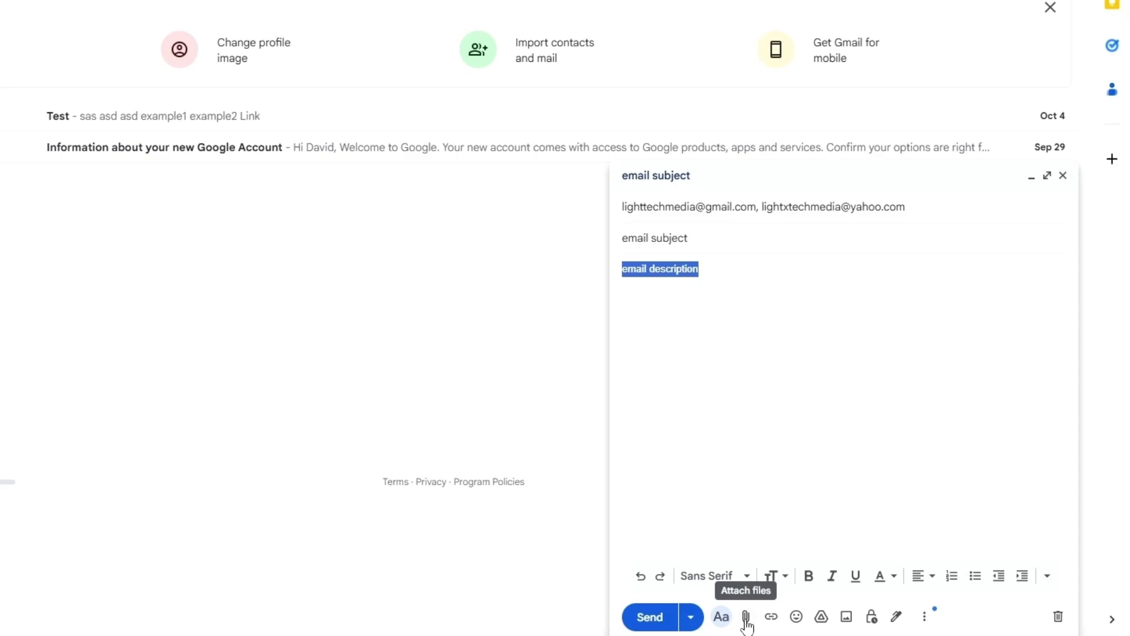
click(735, 502)
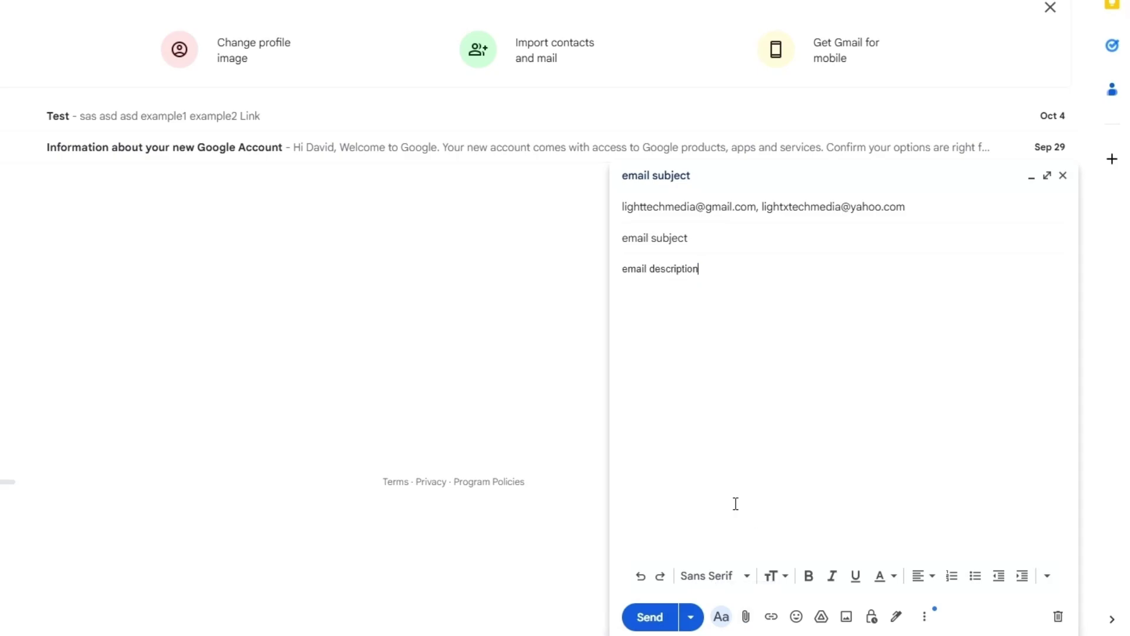
click(746, 616)
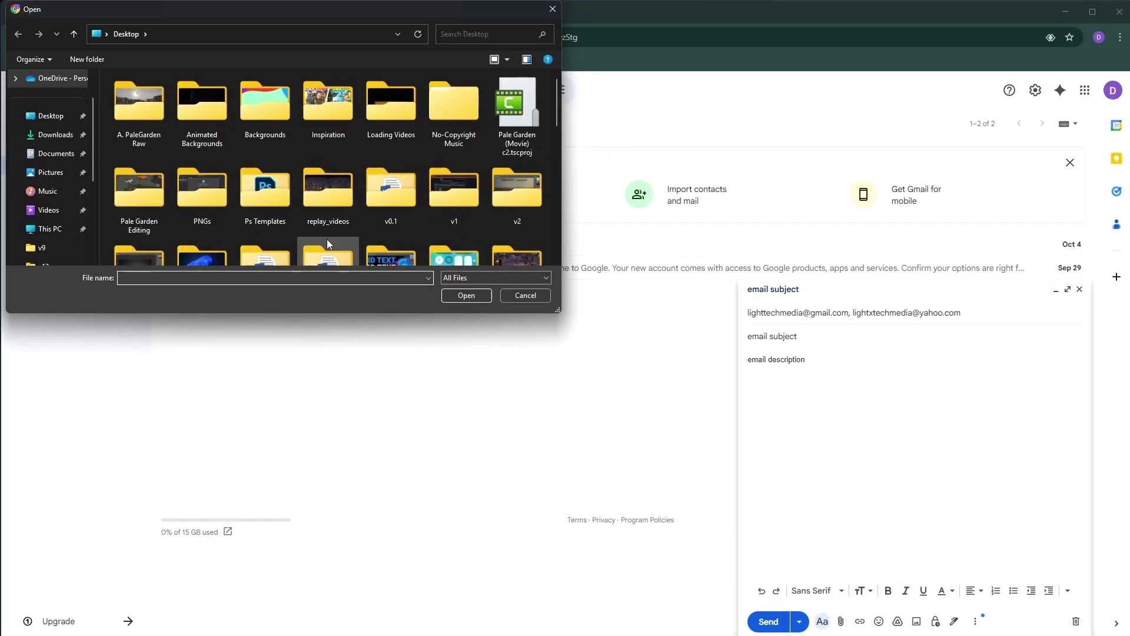
scroll(328, 238, down, 1)
click(50, 116)
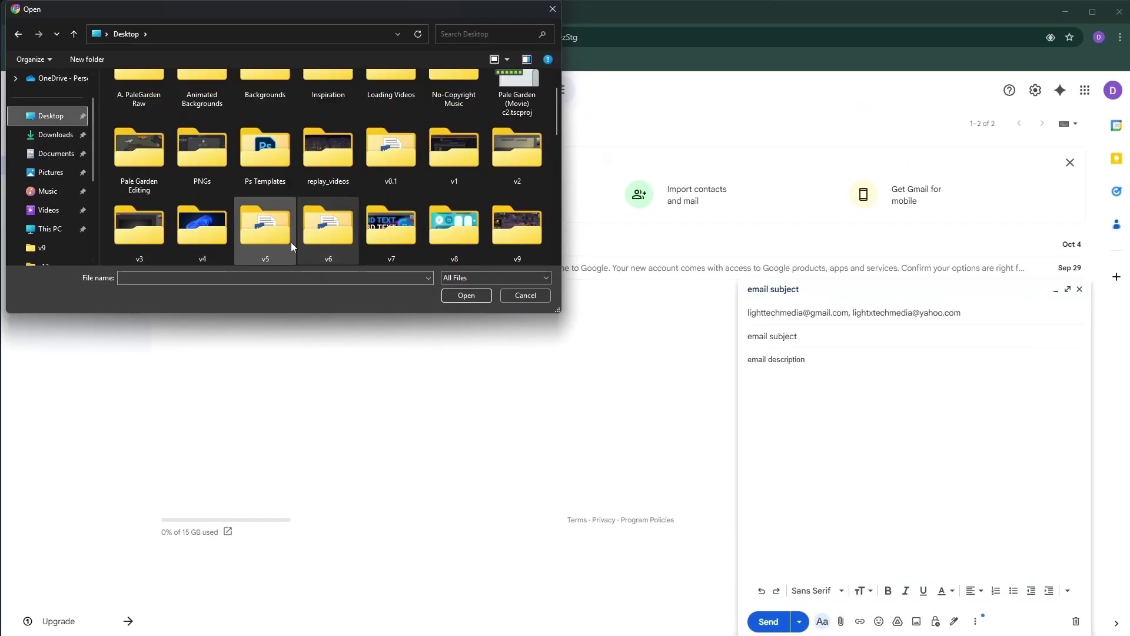
scroll(288, 233, down, 3)
click(266, 226)
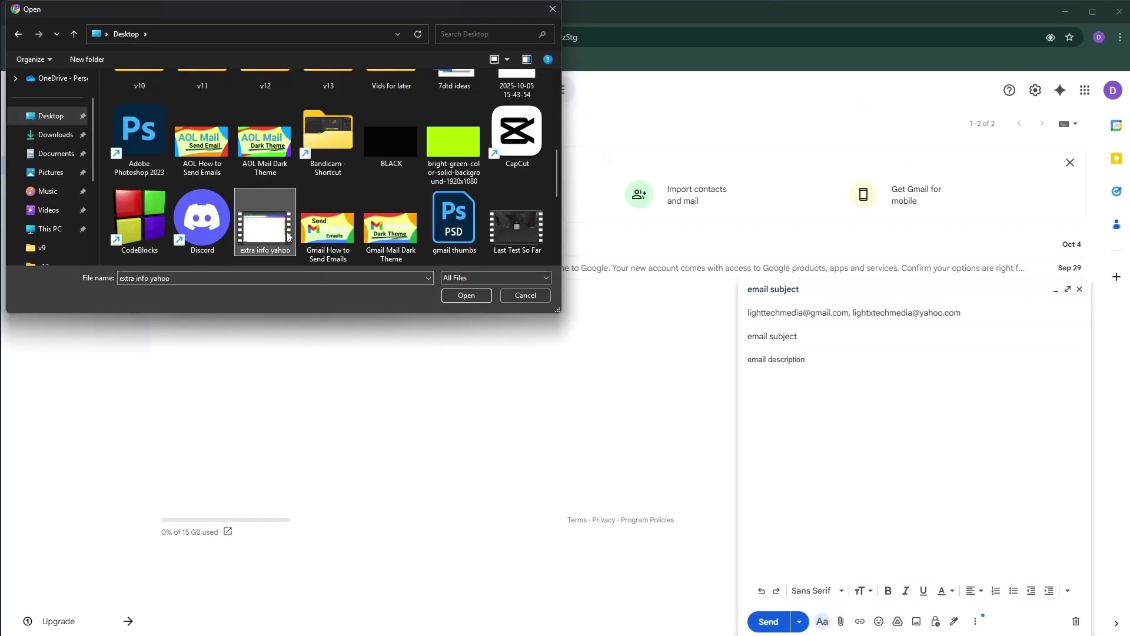
click(204, 156)
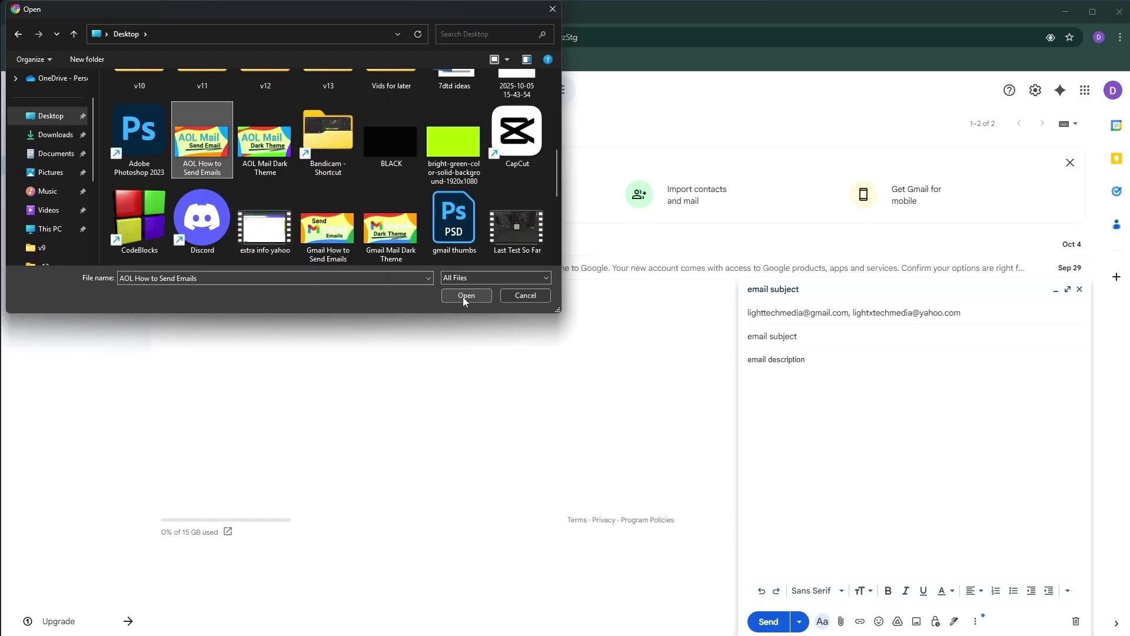
click(464, 296)
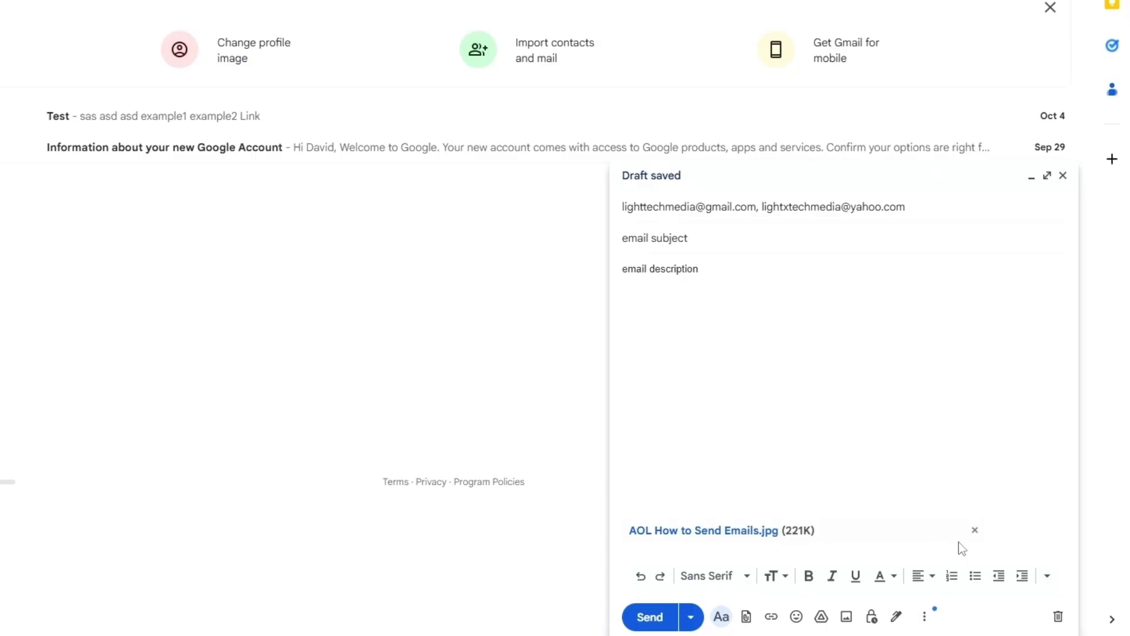
click(975, 529)
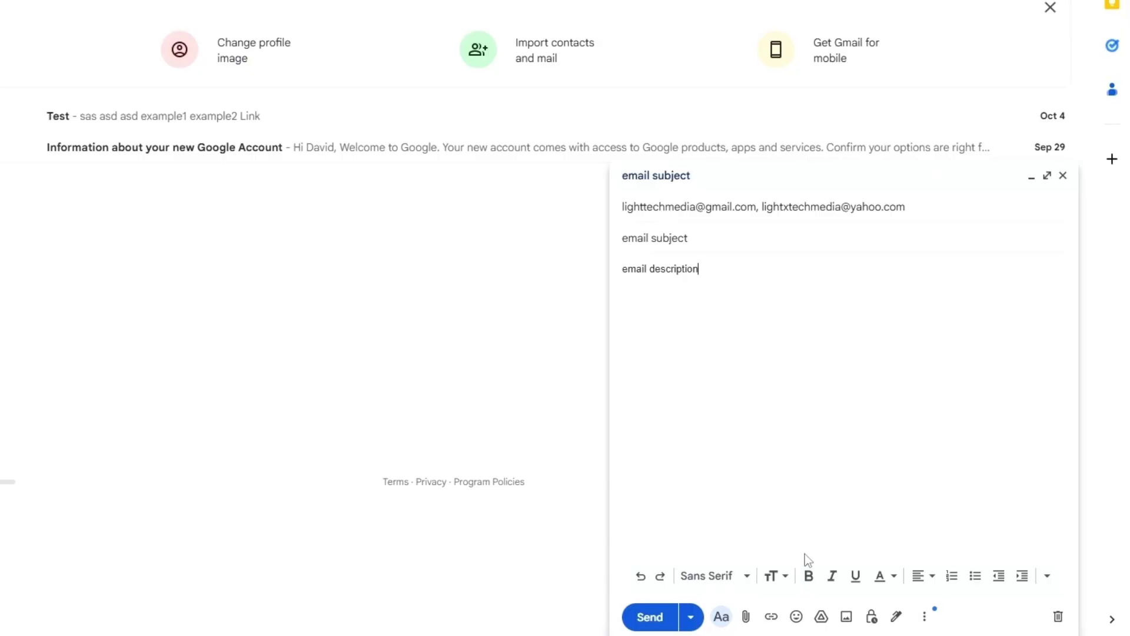
click(821, 616)
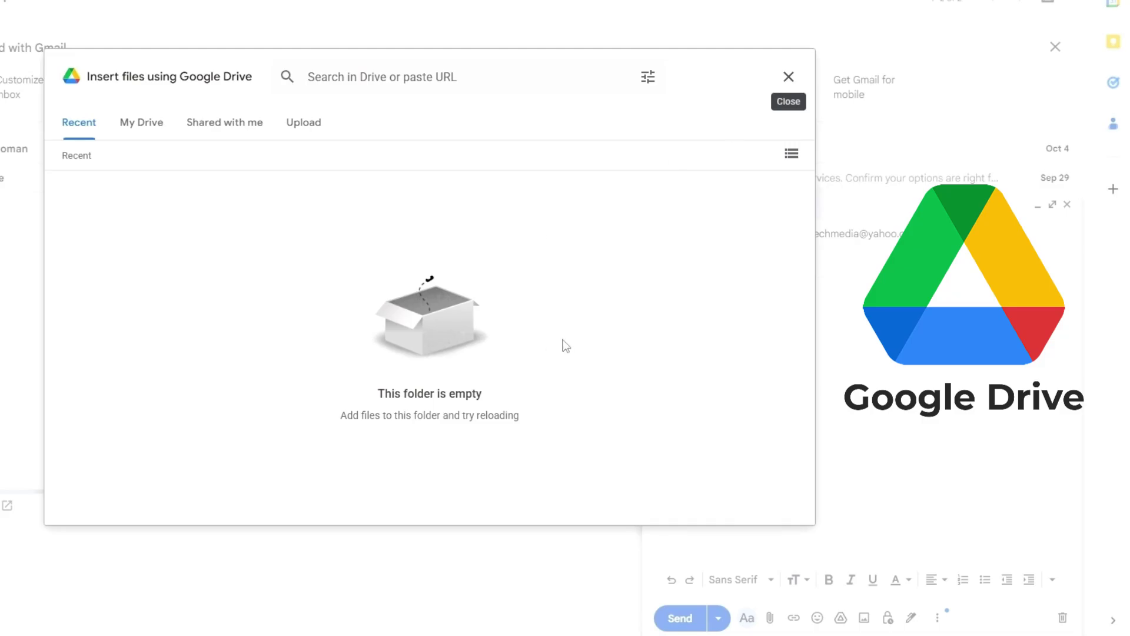
key(Escape)
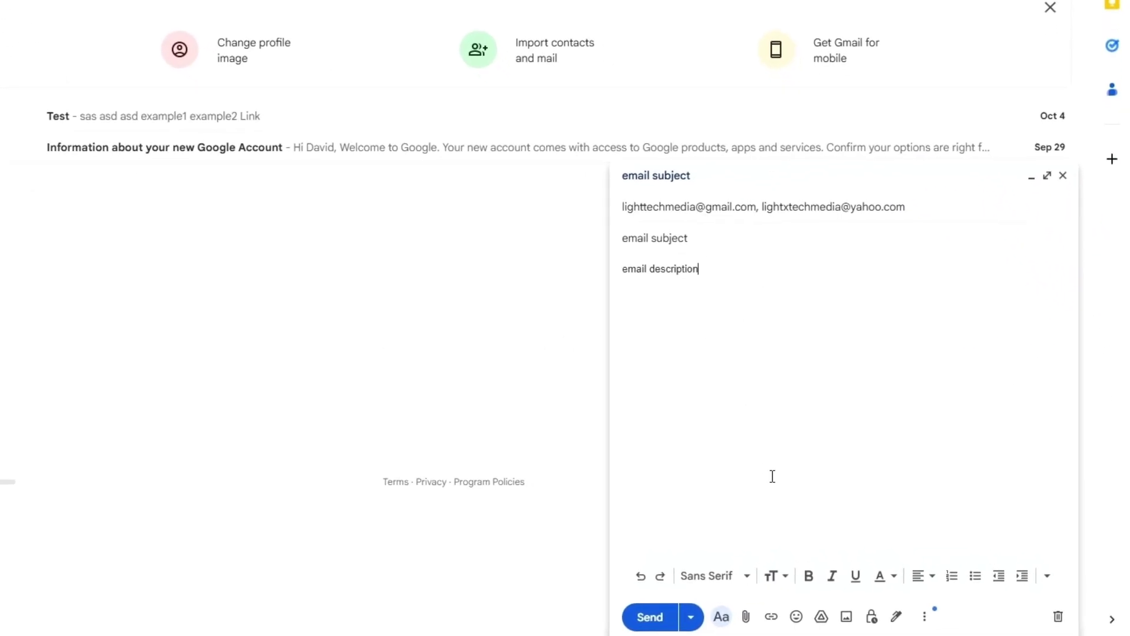
click(871, 617)
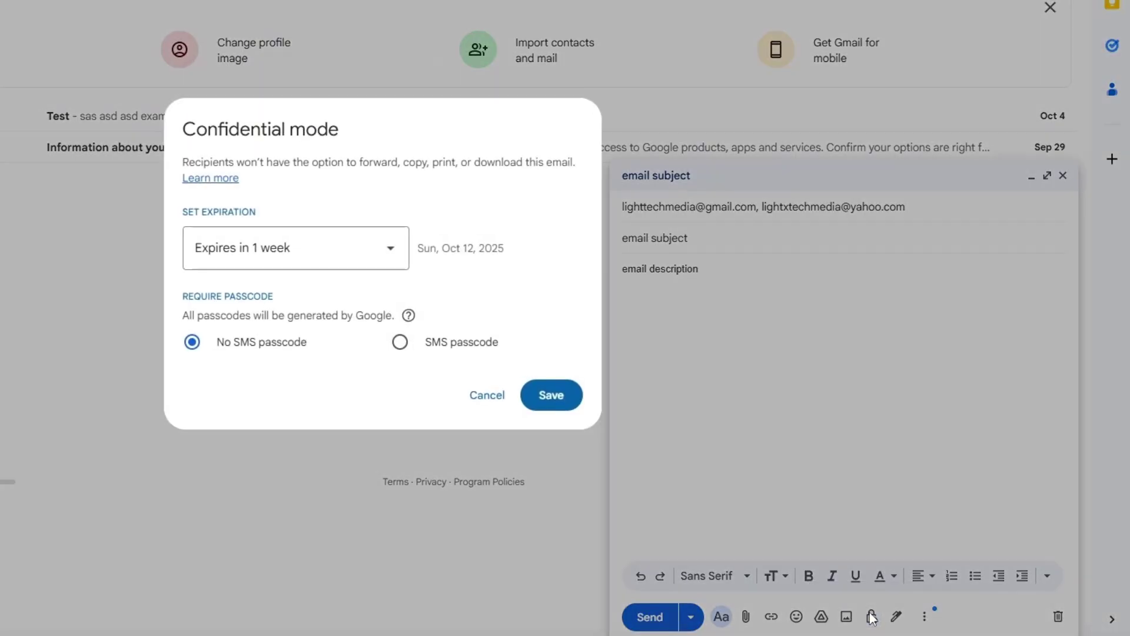
click(265, 268)
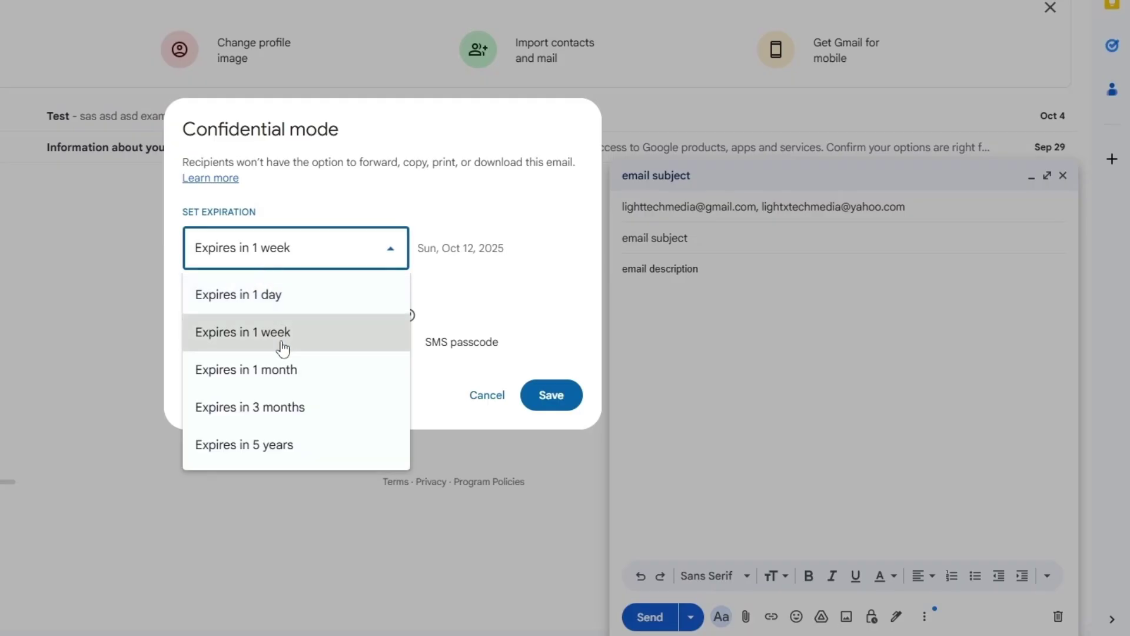
click(306, 343)
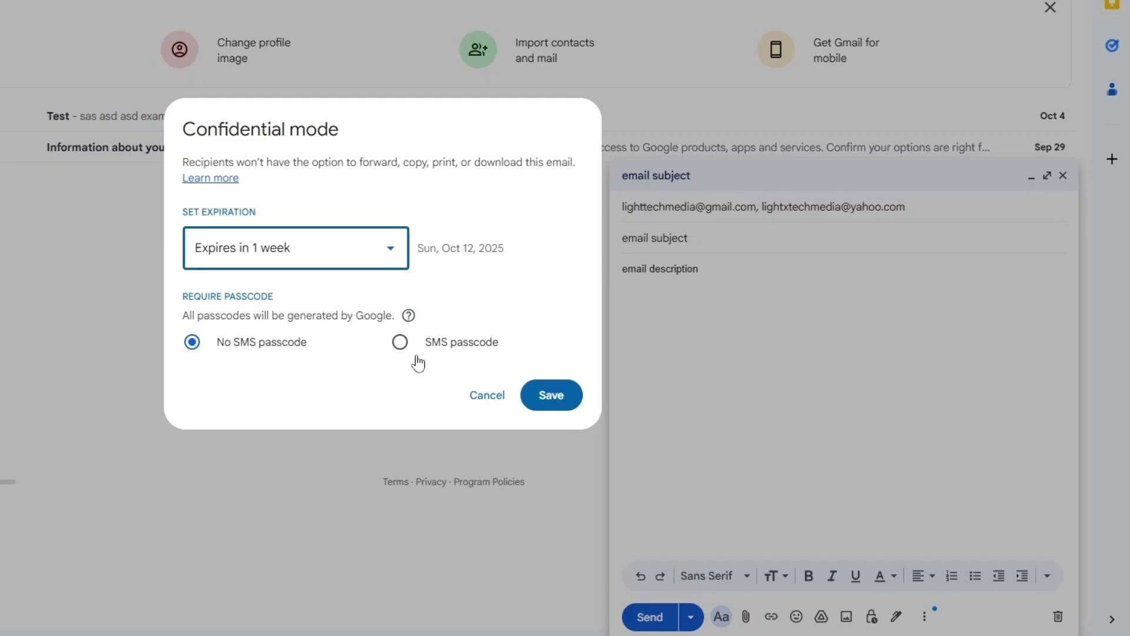
click(401, 343)
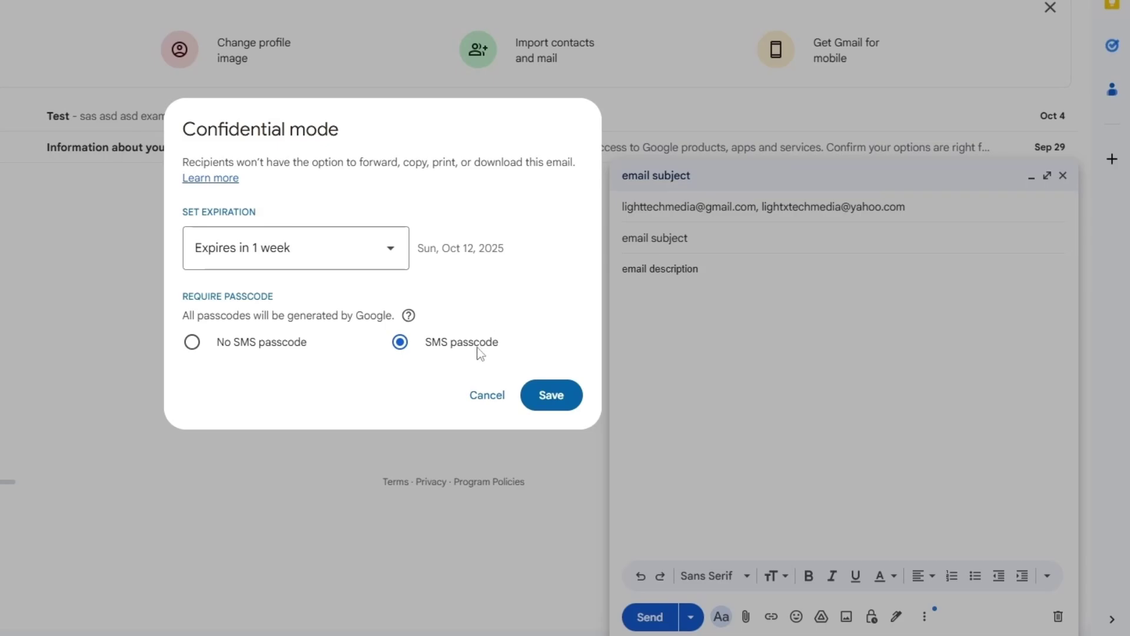
click(475, 392)
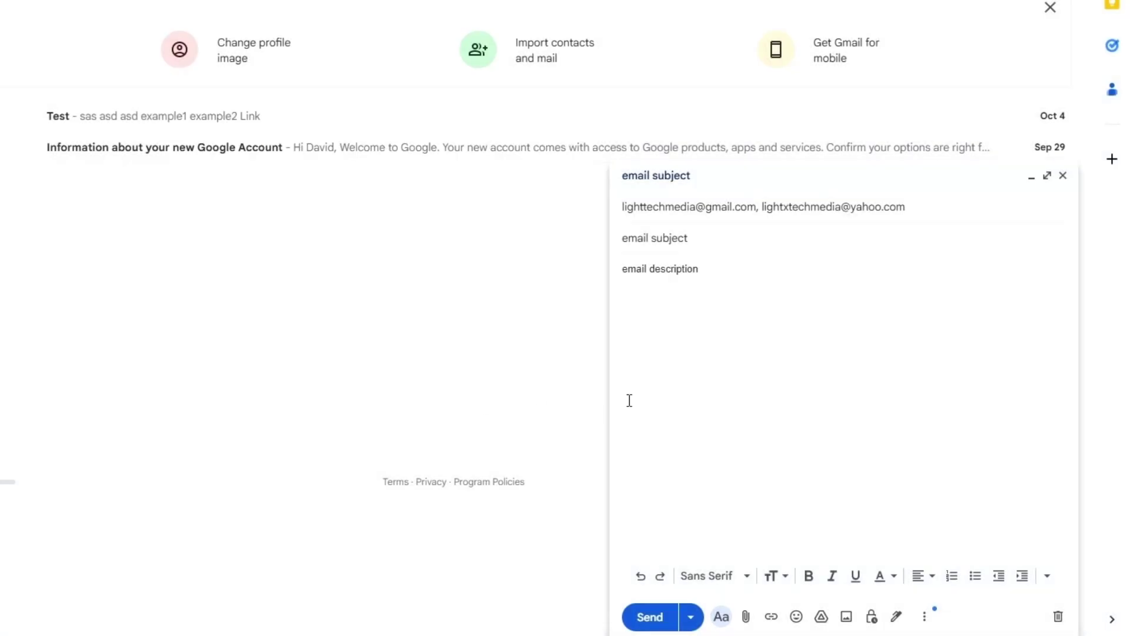
Step: Insert a grinning face emoji after 'email description' and continue writing below it
click(795, 616)
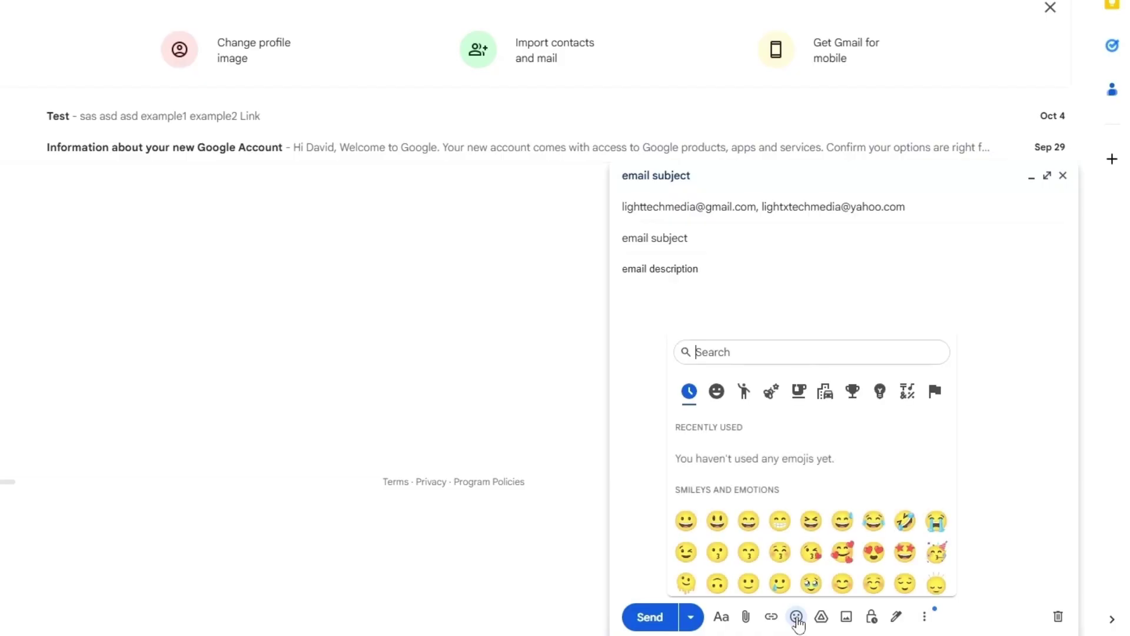
click(780, 521)
click(815, 290)
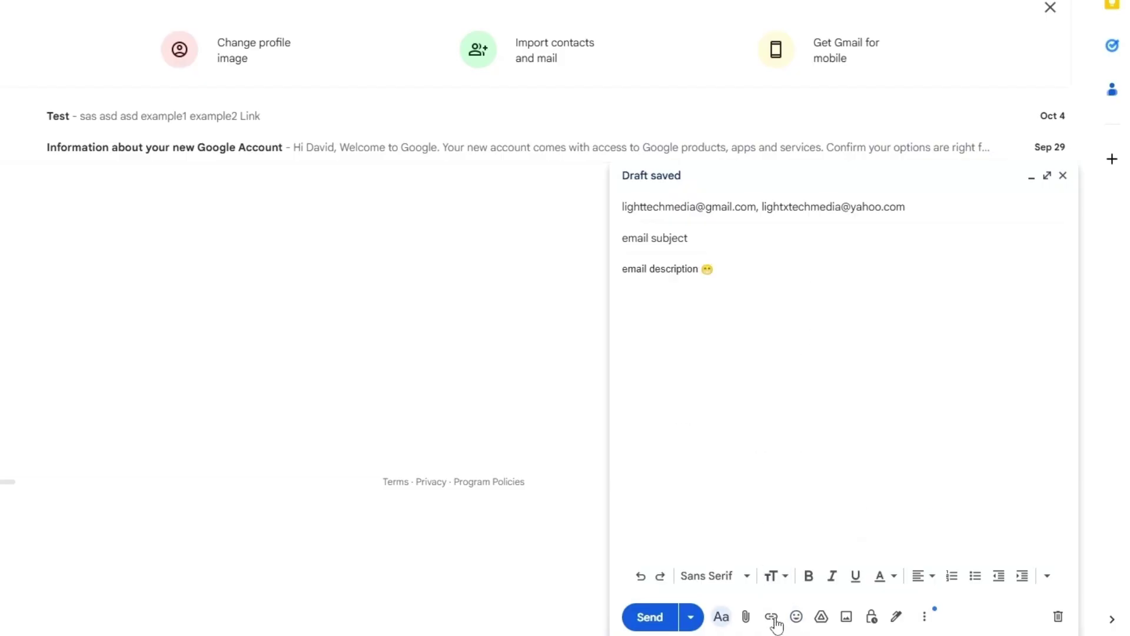
click(743, 265)
text(Here)
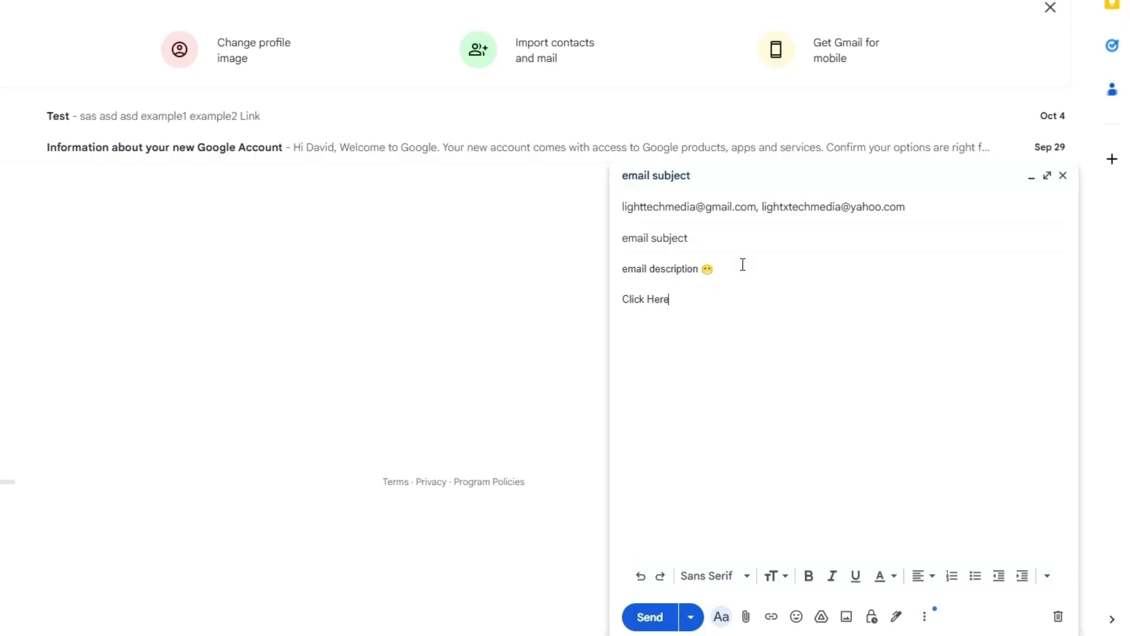
drag(683, 299, 626, 296)
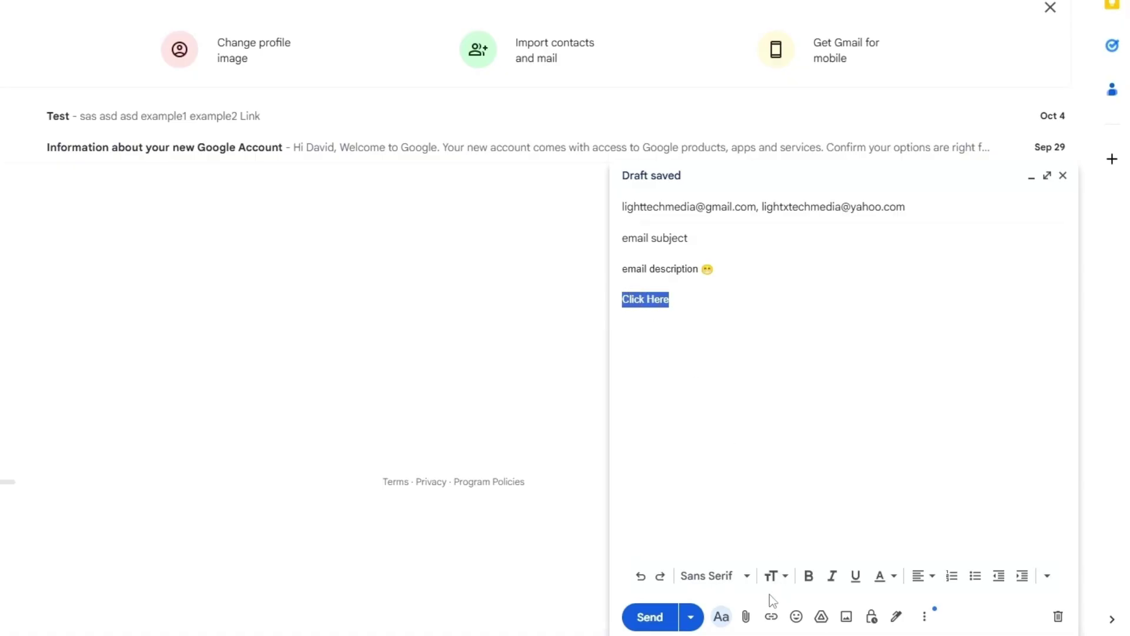
click(771, 616)
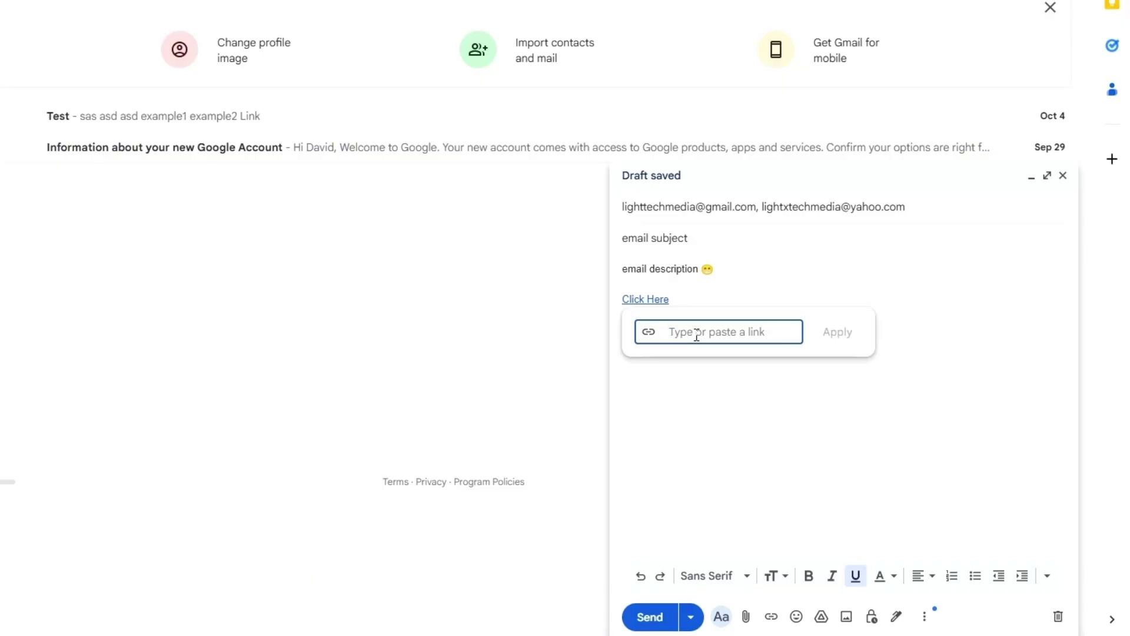
text(www.google.com)
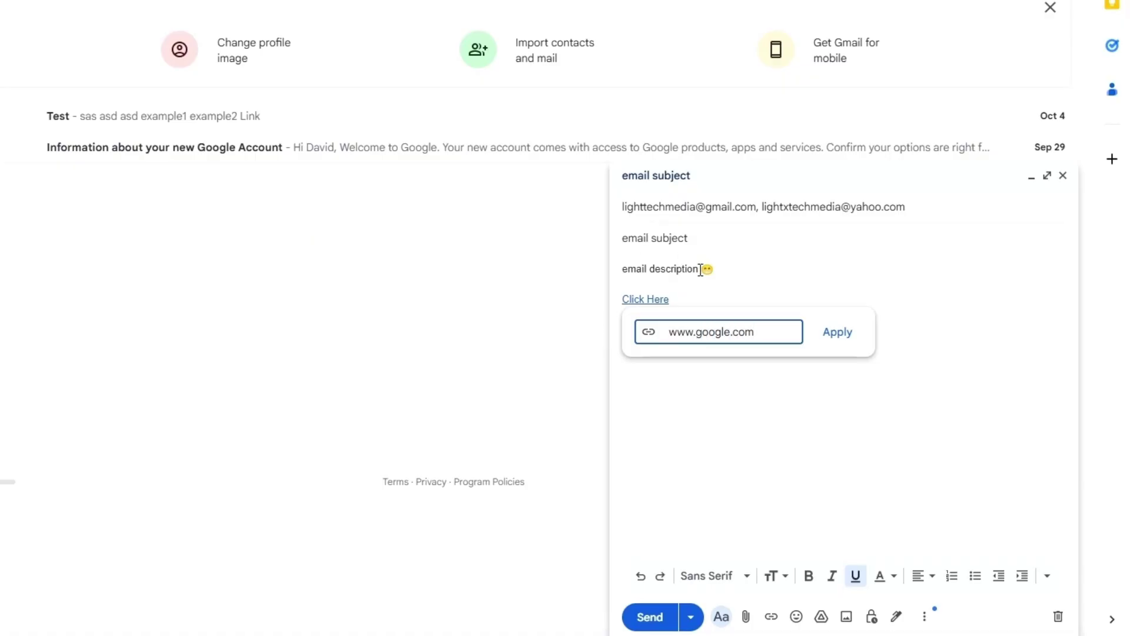
click(834, 333)
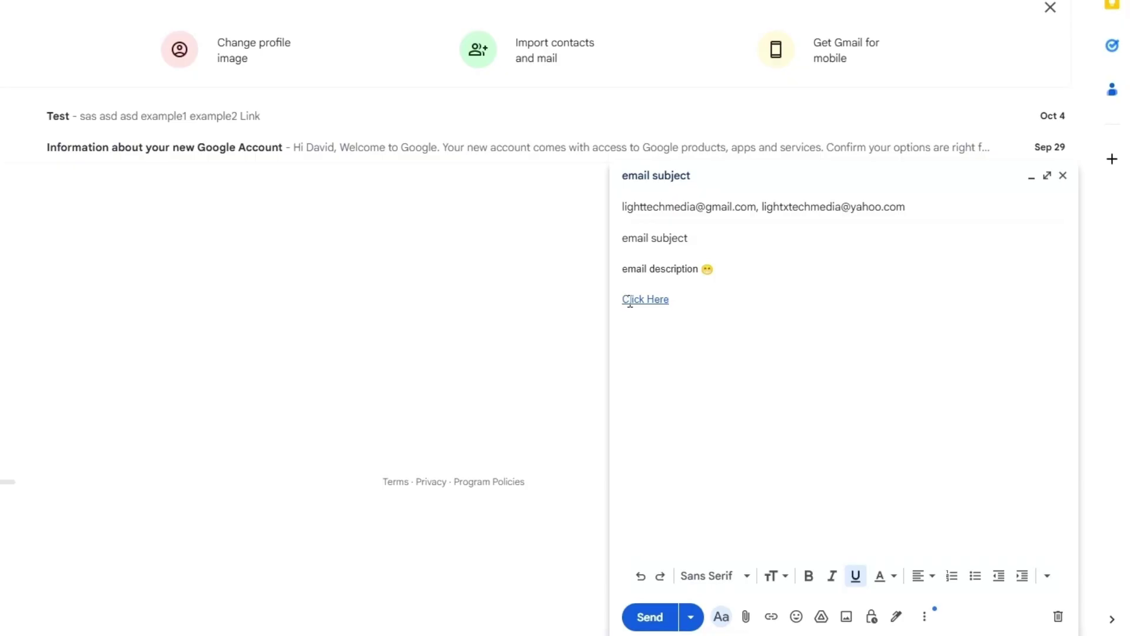
click(641, 302)
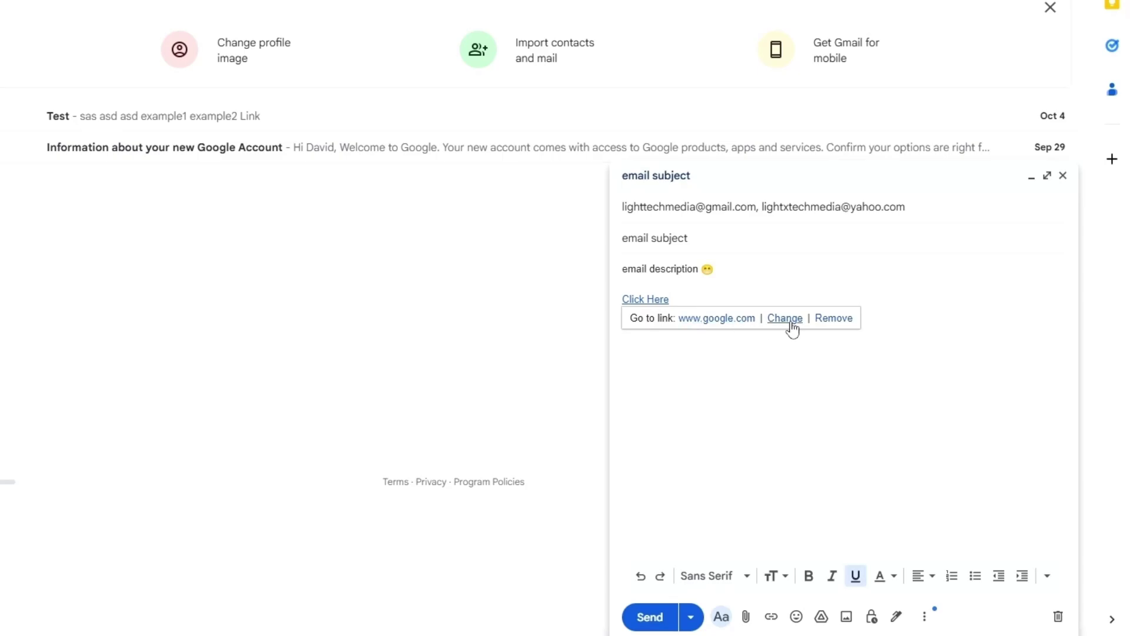
click(829, 321)
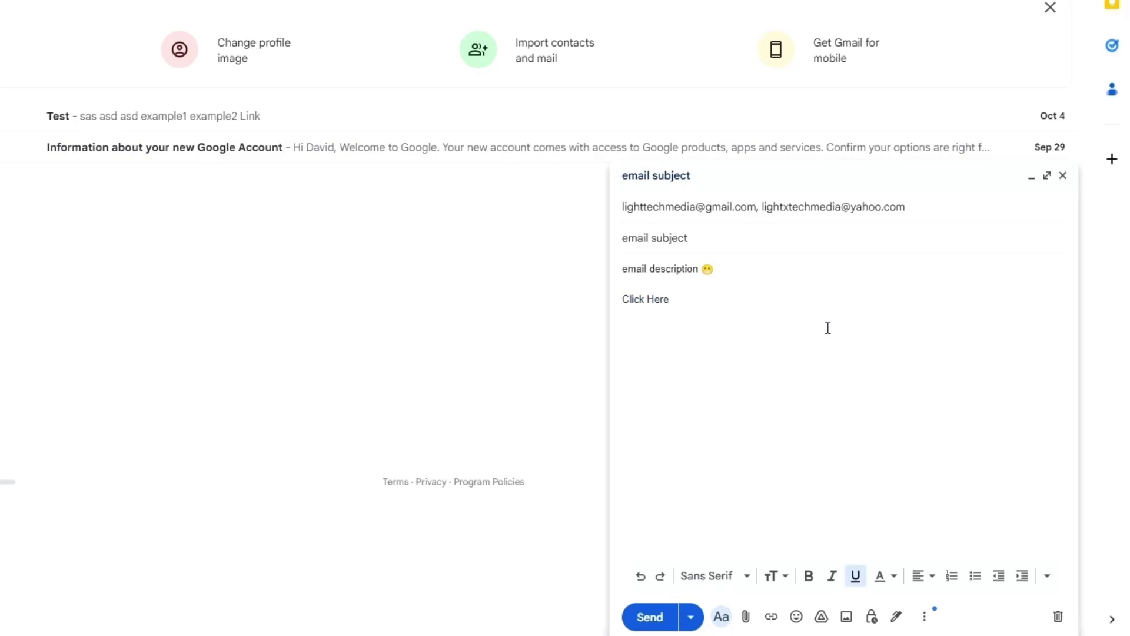
Step: Delete the Click Here line and make 'email description' bold, italic and underlined
drag(668, 301, 623, 316)
key(BackSpace)
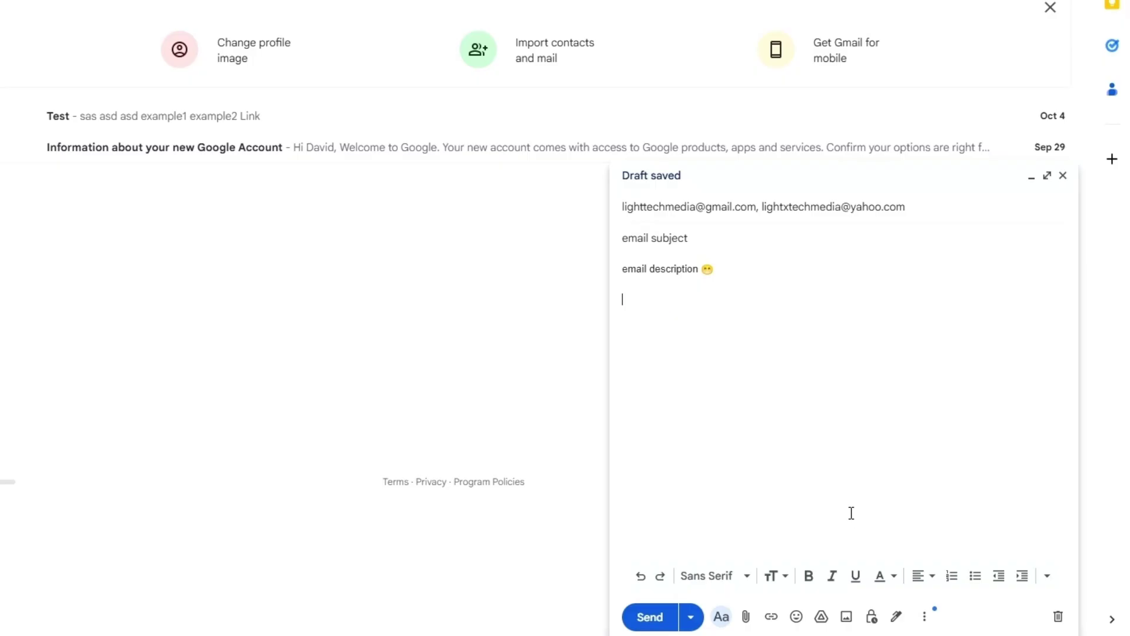
drag(622, 269, 699, 271)
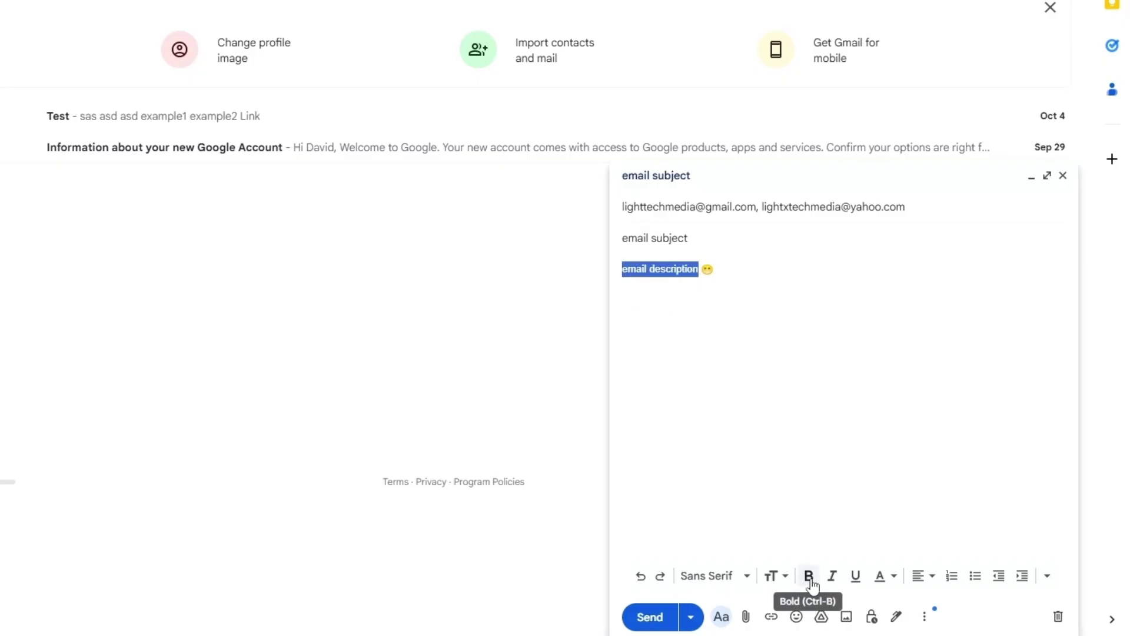
click(811, 582)
click(830, 581)
click(855, 583)
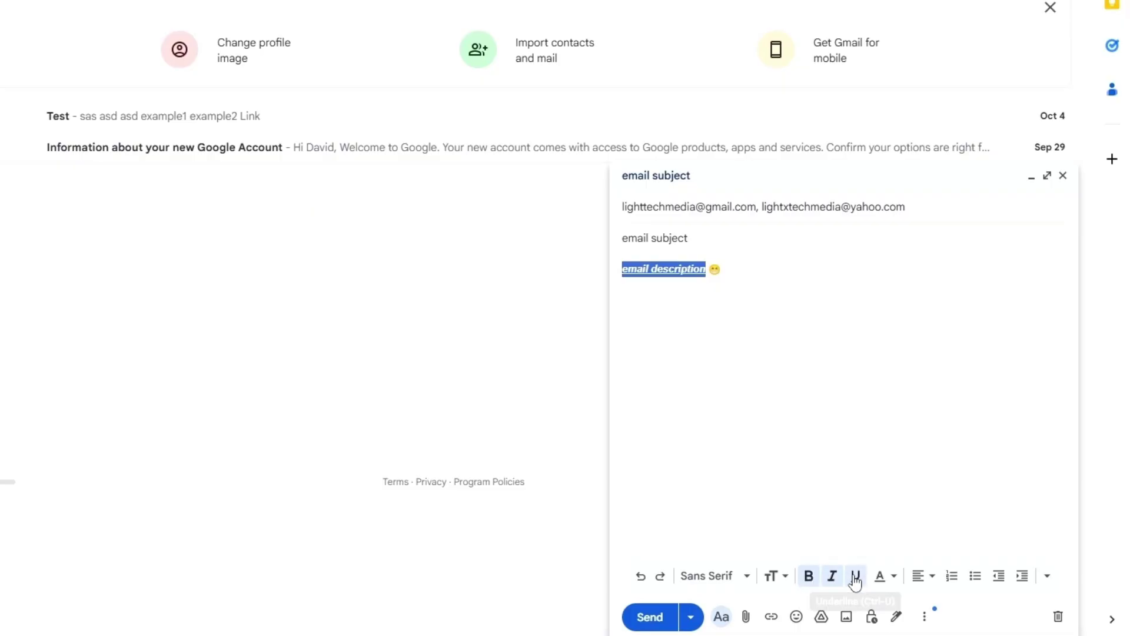
Step: Give 'email description' light text on a black background, then start a new line
click(889, 582)
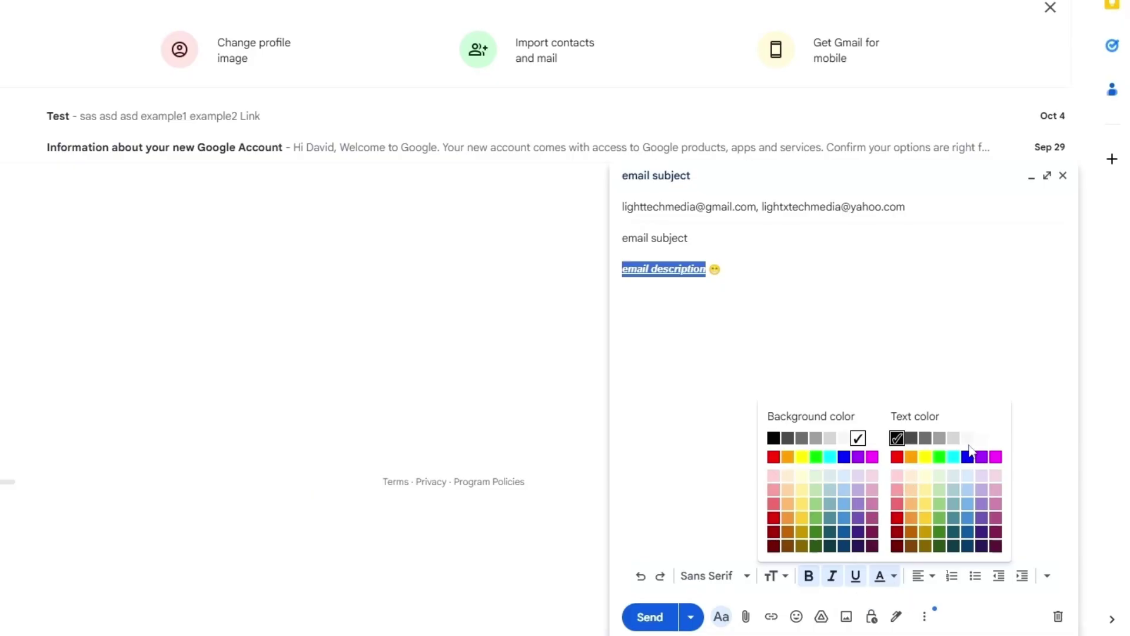
click(981, 438)
click(889, 580)
click(773, 439)
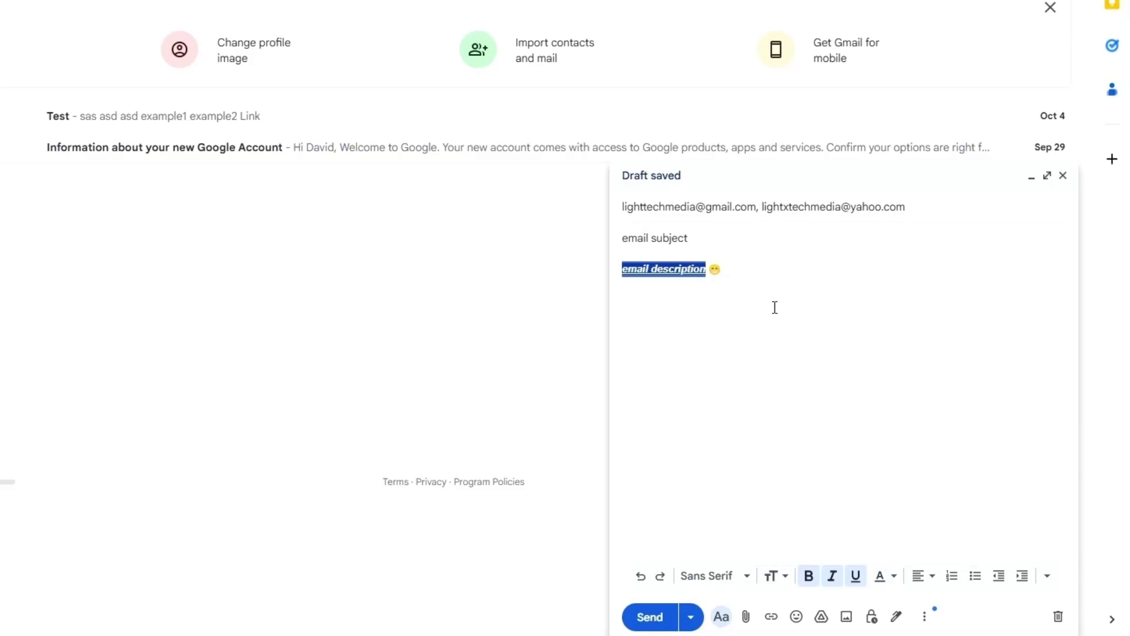
click(746, 321)
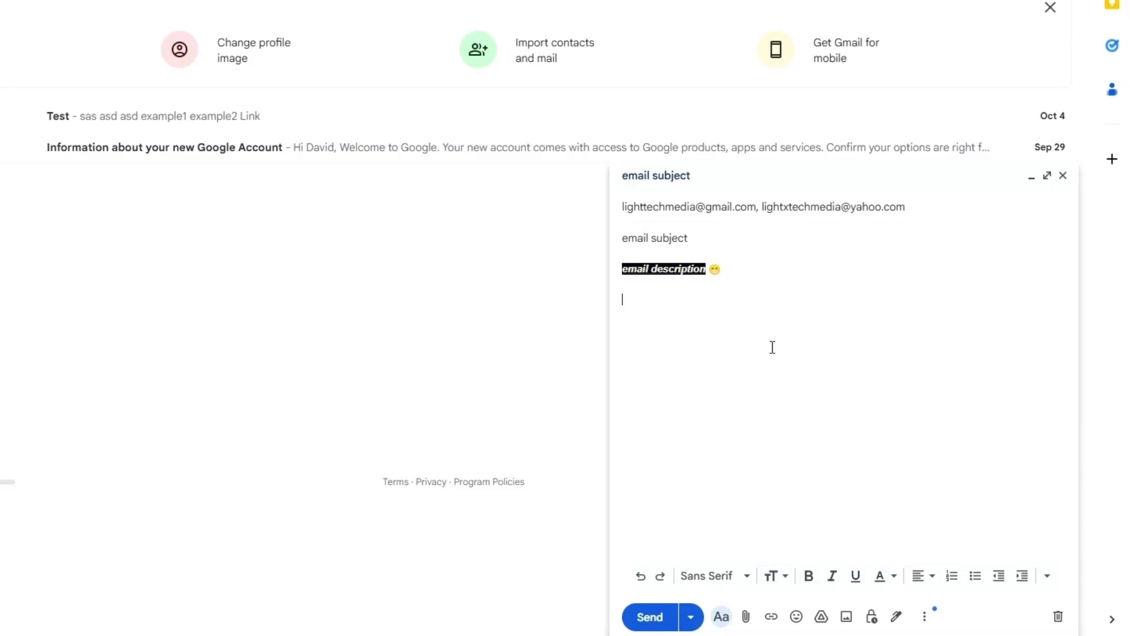
key(Return)
Step: Type 'sasdadsfadsf' and try centre and right alignment before returning it to left
text(sasdadsfadsf)
drag(698, 298, 623, 299)
click(922, 576)
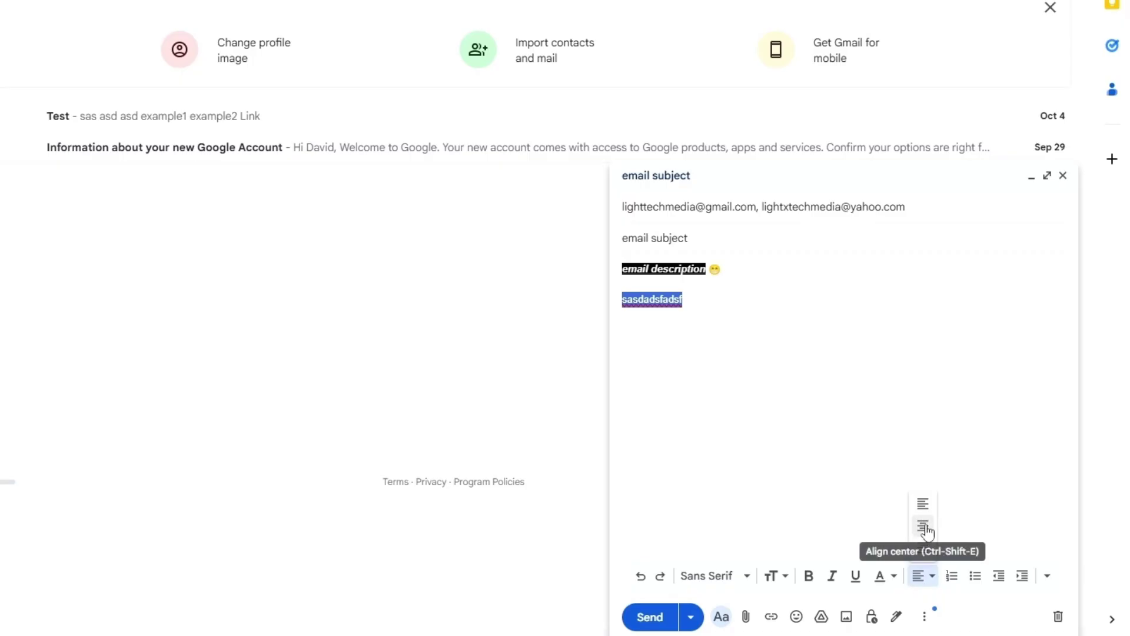
click(924, 525)
click(928, 574)
click(924, 548)
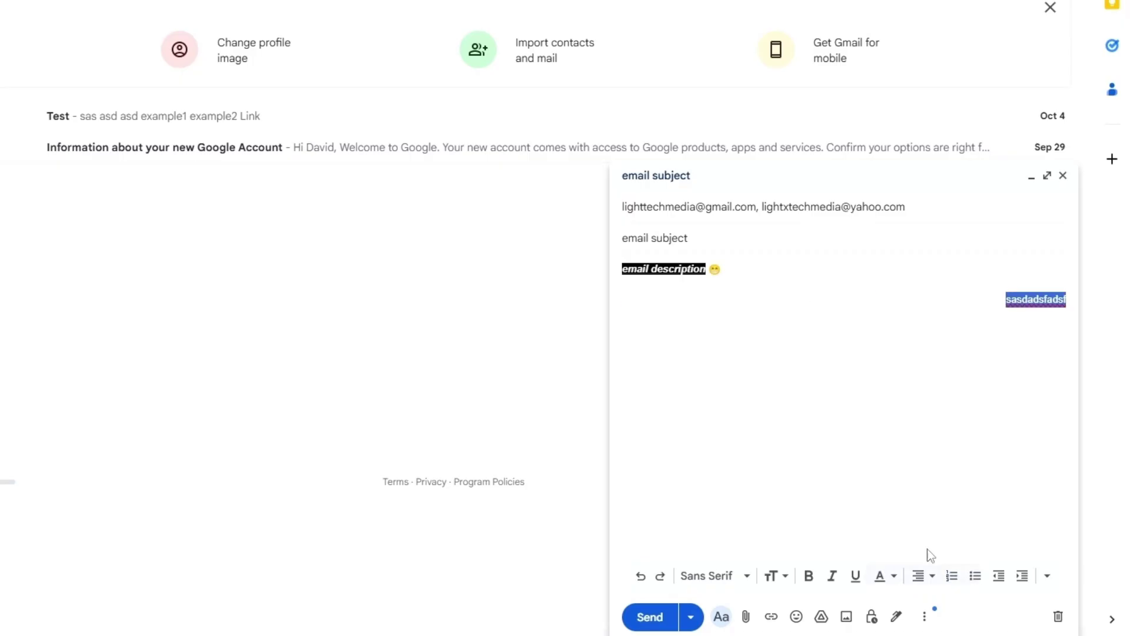
click(922, 575)
click(923, 504)
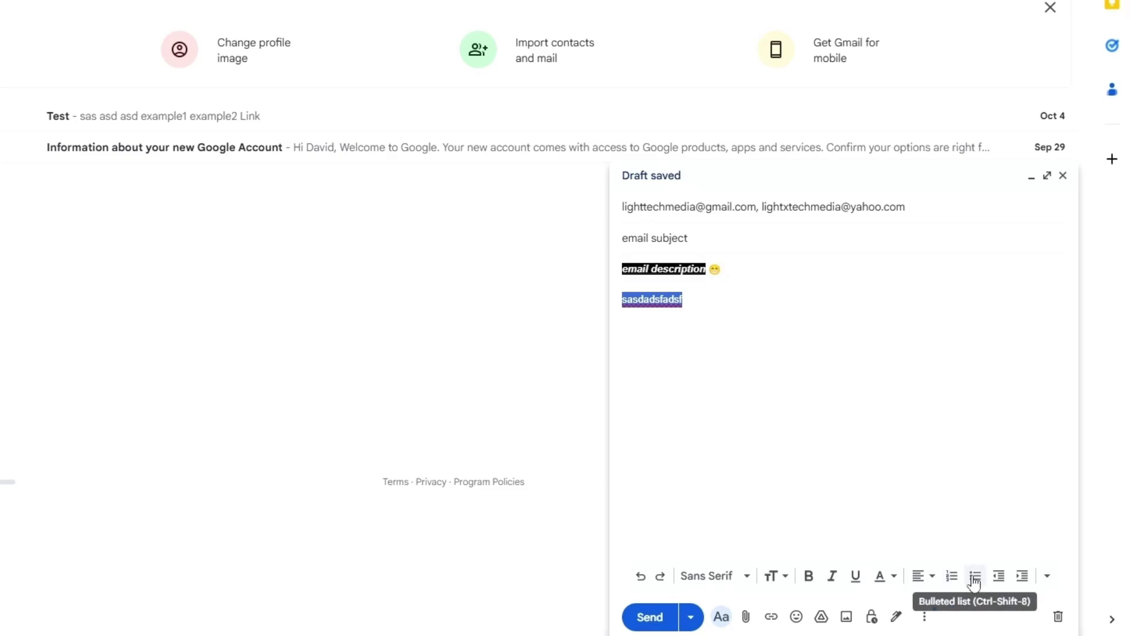
Step: Turn 'sasdadsfadsf' into a bulleted list, add items 'ex1 ex2', and send the email
click(975, 577)
click(738, 326)
click(715, 310)
key(Return)
text(ex1 ex)
text(2)
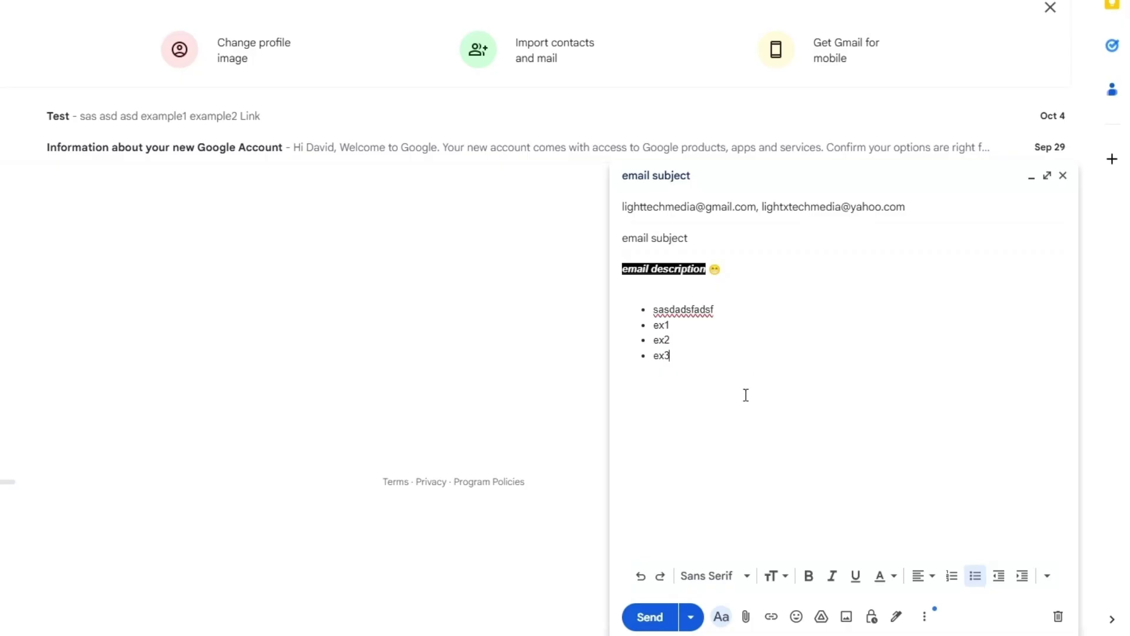
click(650, 616)
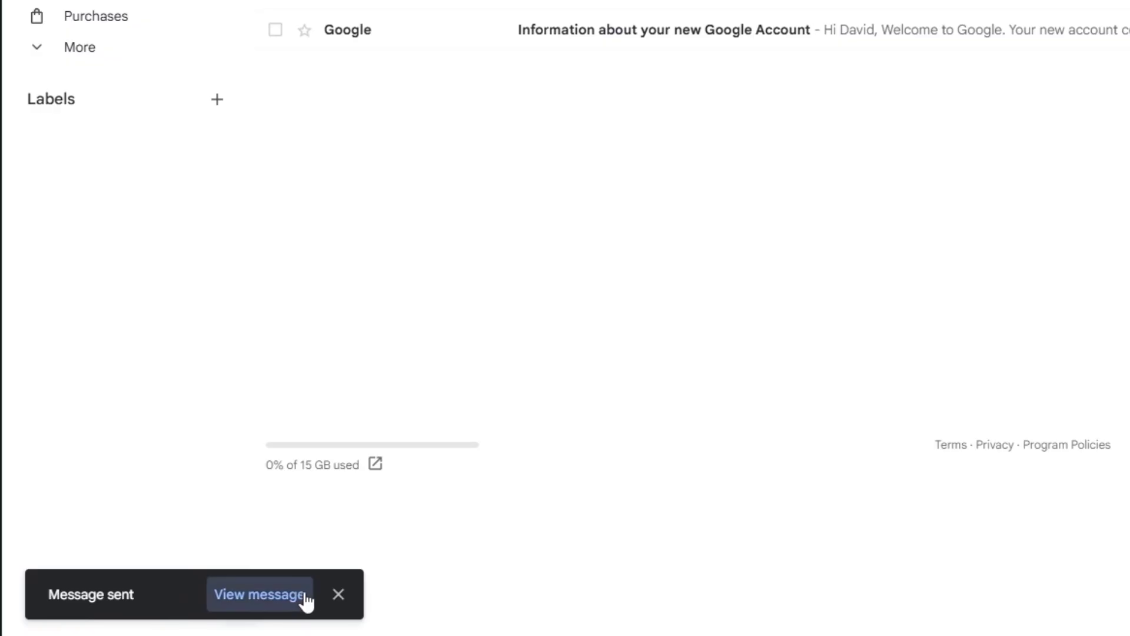
Step: Dismiss the Message sent notice and open the Quick settings panel
click(337, 594)
click(1035, 90)
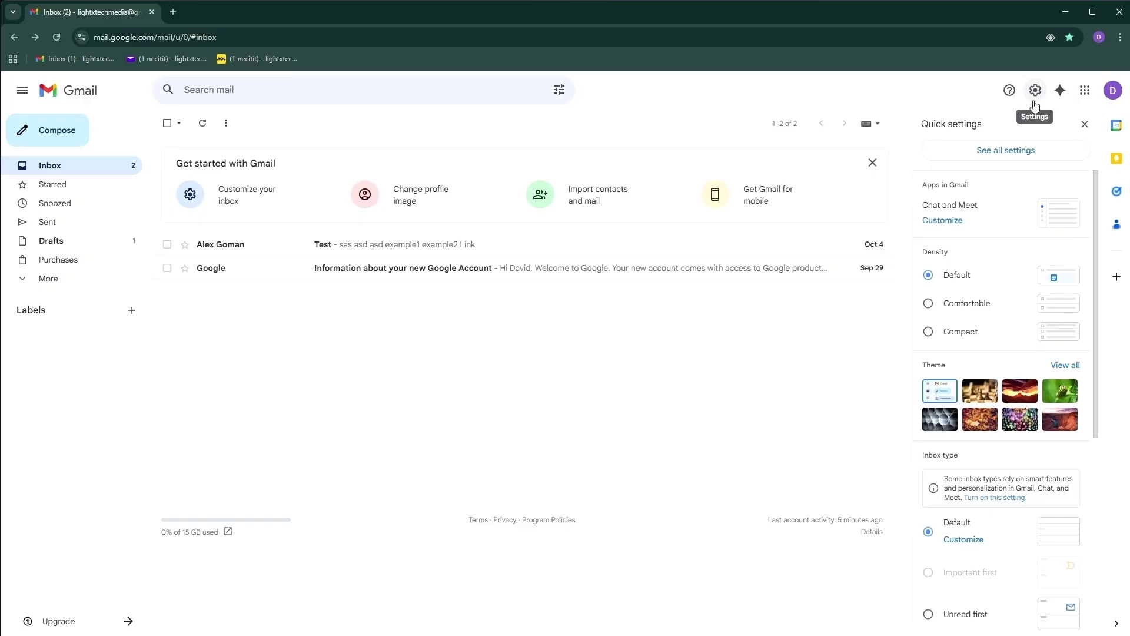
Step: In all settings, set the Undo Send cancellation period to 30 seconds and save changes
click(1007, 151)
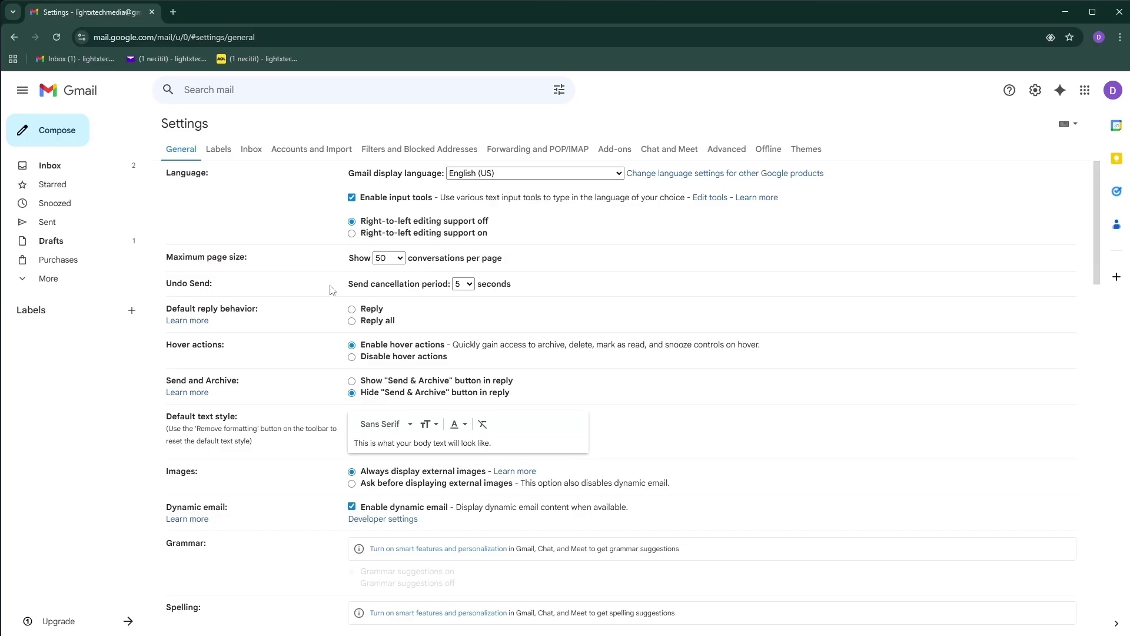
click(465, 284)
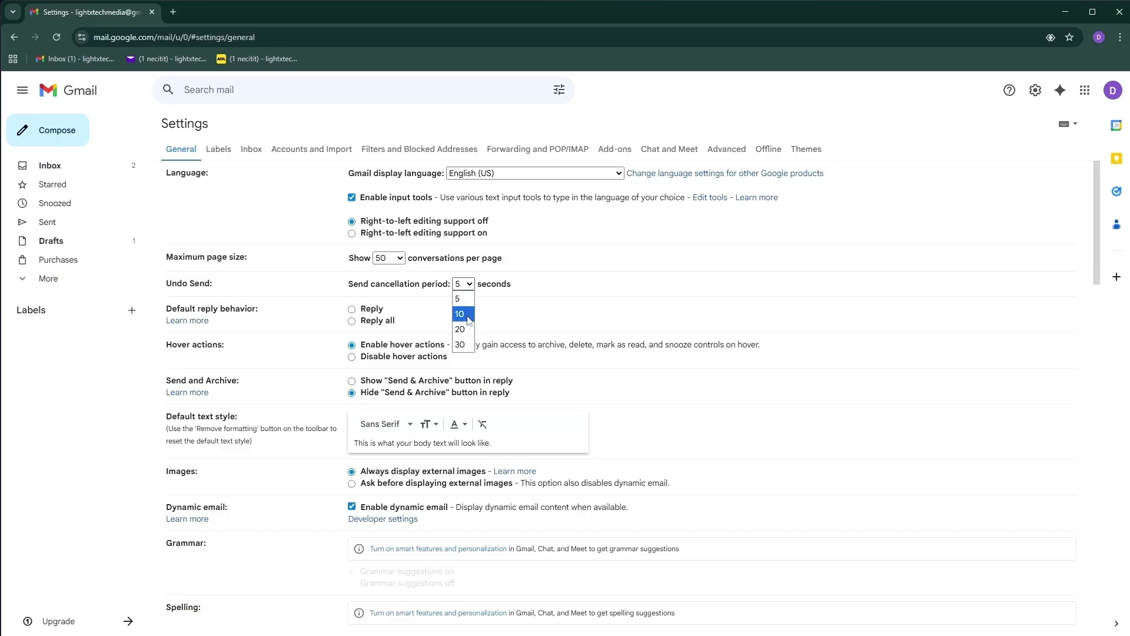
click(460, 345)
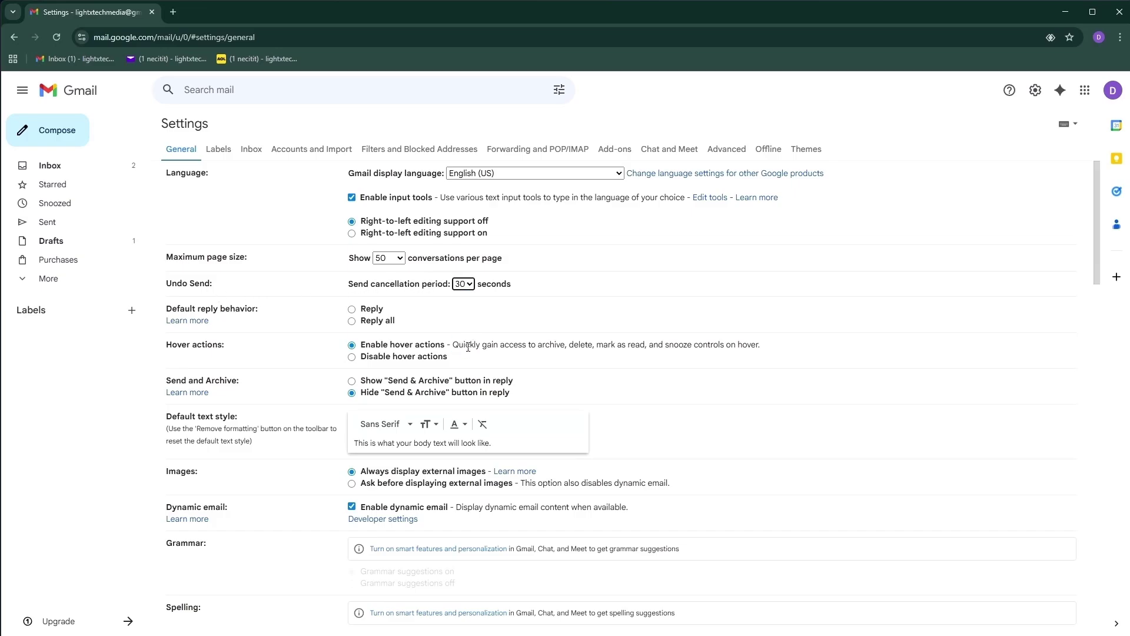
scroll(588, 321, down, 15)
scroll(514, 558, down, 1)
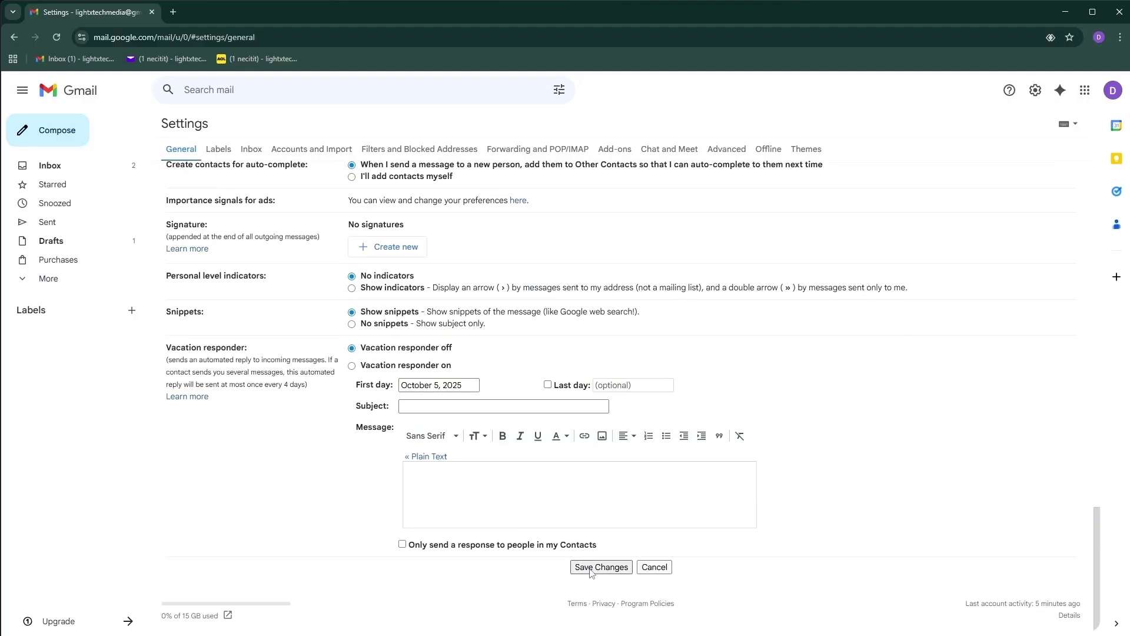
click(592, 568)
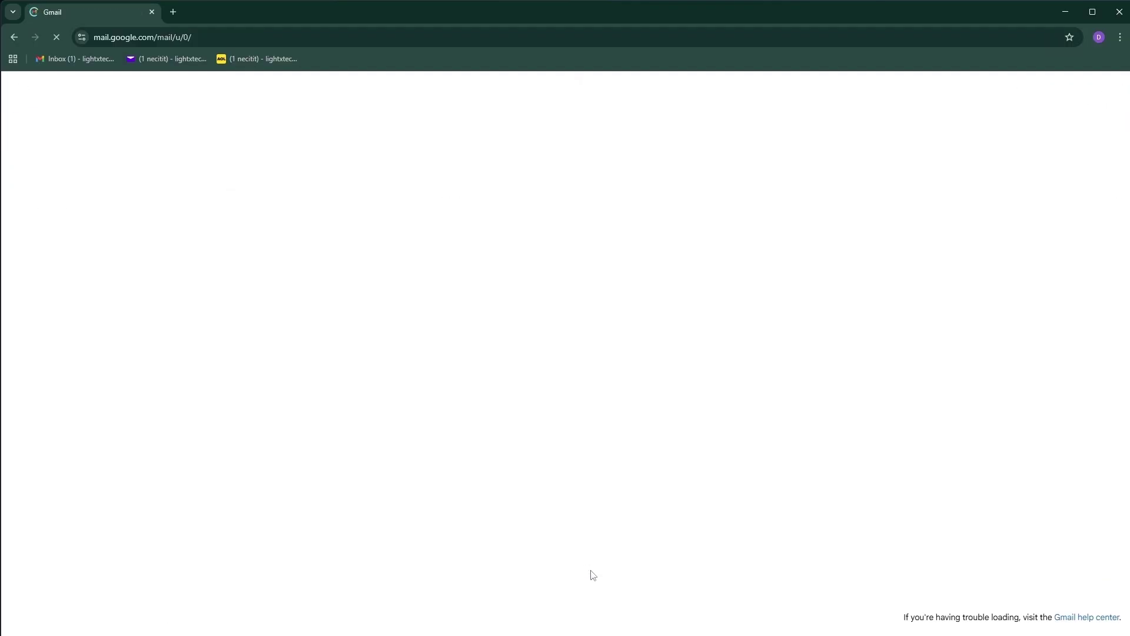